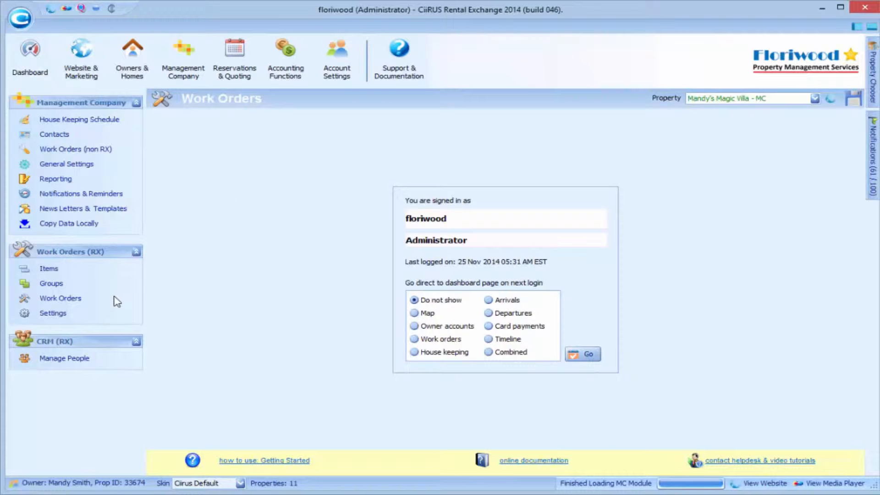
Browse the Work Orders (RX) pages and reach the work order default settings
left_click(53, 314)
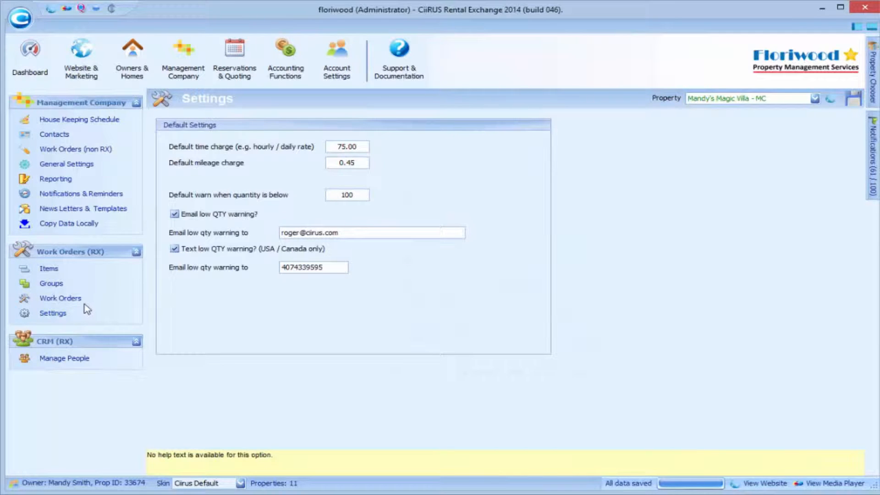
left_click(50, 270)
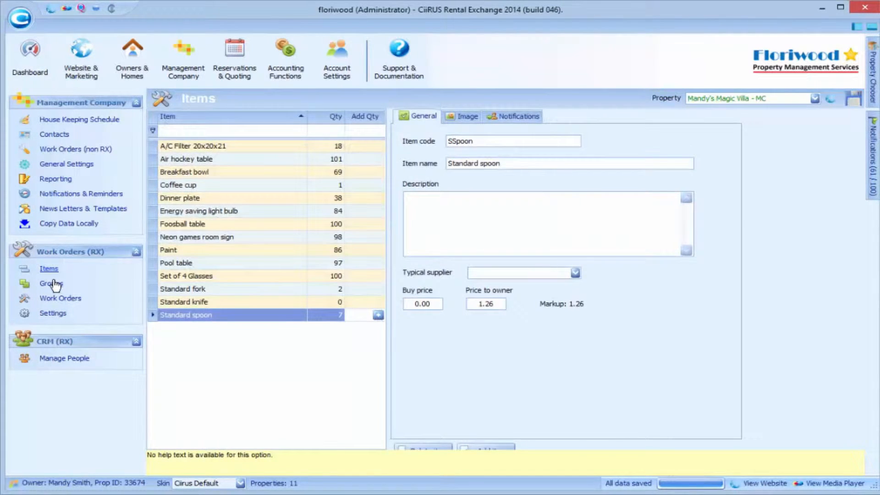
left_click(51, 286)
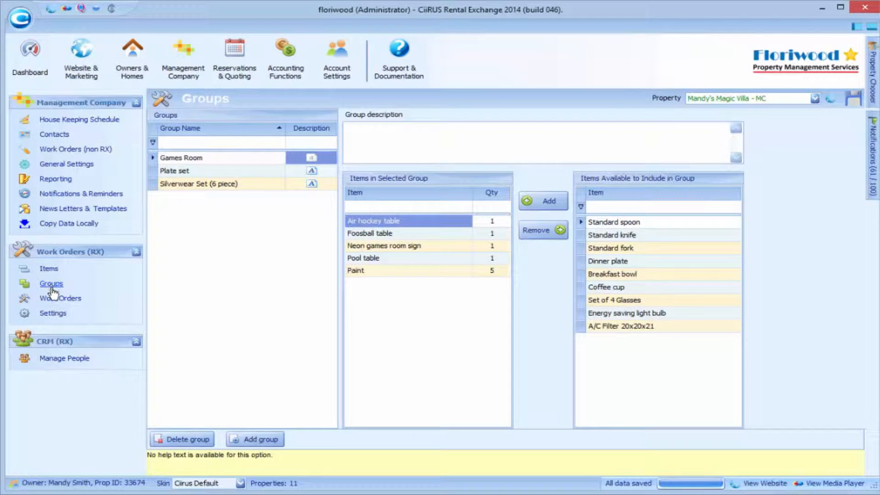
left_click(53, 299)
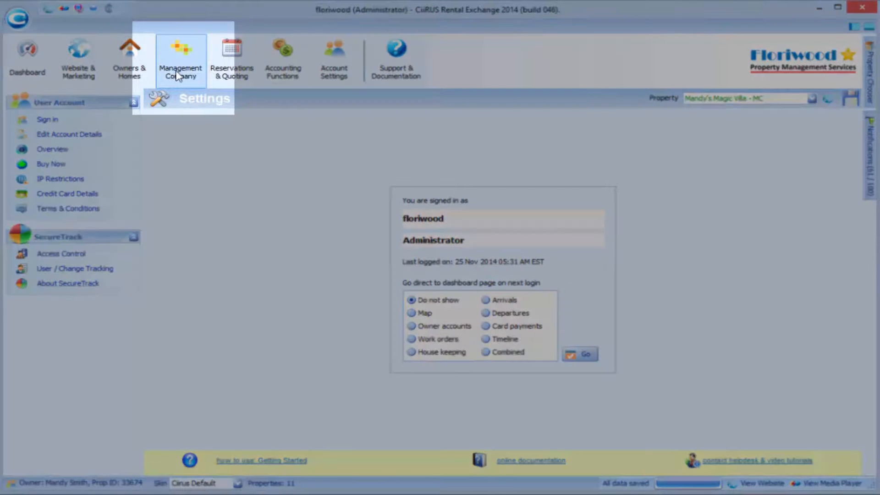
left_click(178, 75)
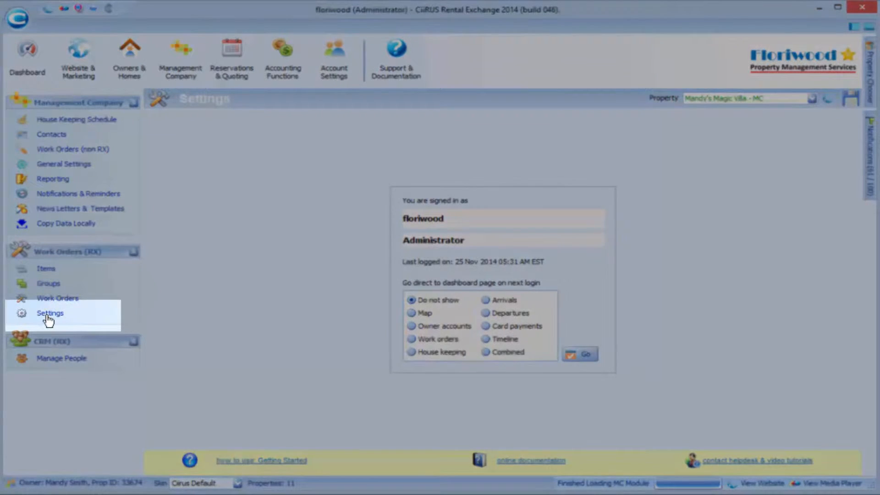
left_click(49, 320)
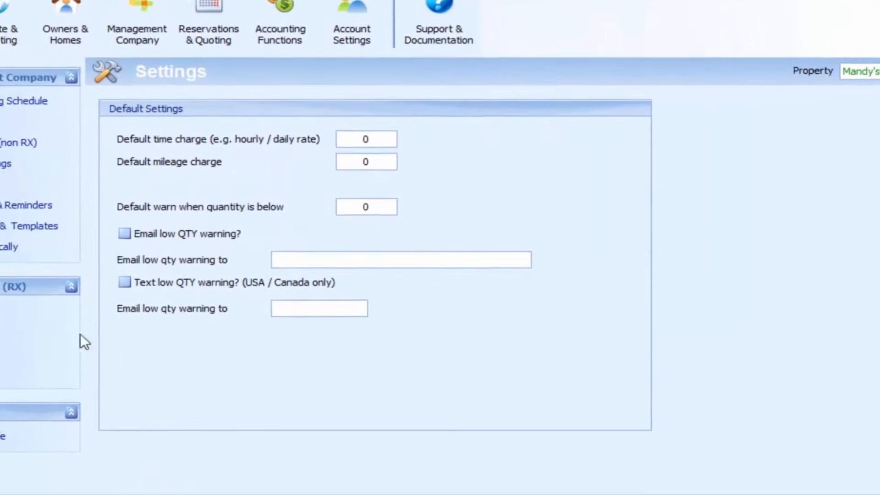
Set default time charge 75.00, mileage 0.45, and a low-quantity warning below 10
left_click(377, 139)
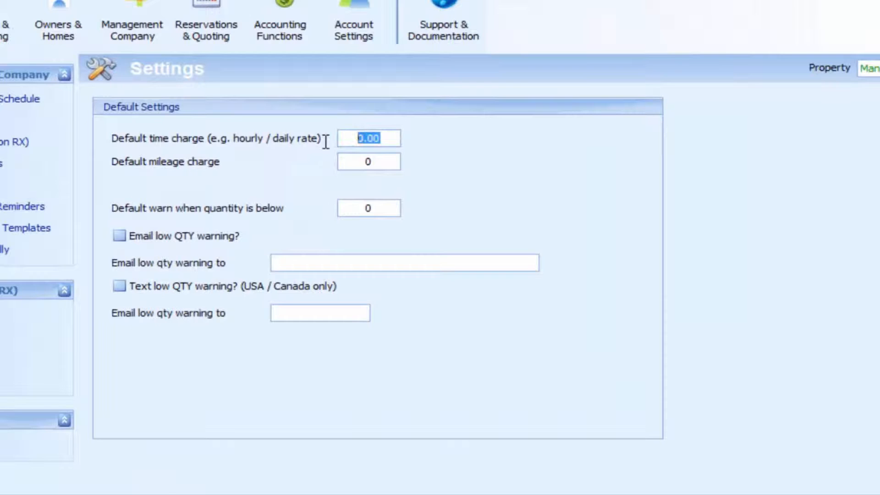
type("75.00")
left_click(369, 161)
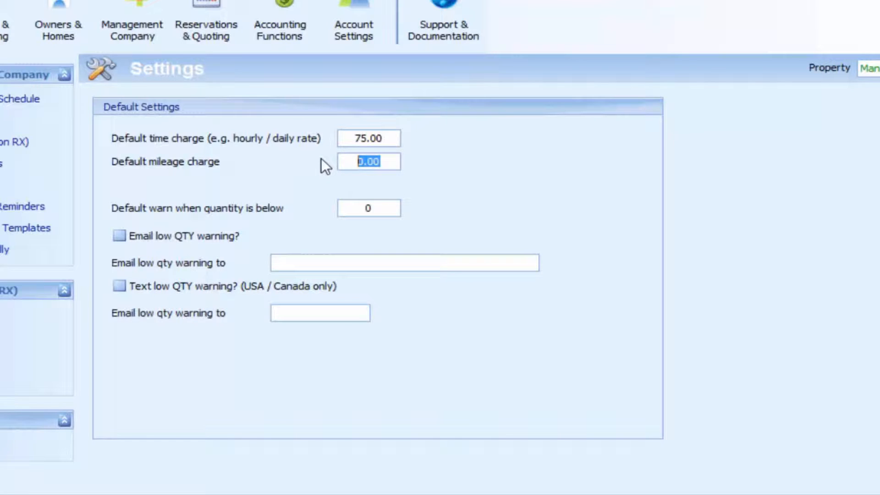
type(".45")
left_click(374, 209)
type("10")
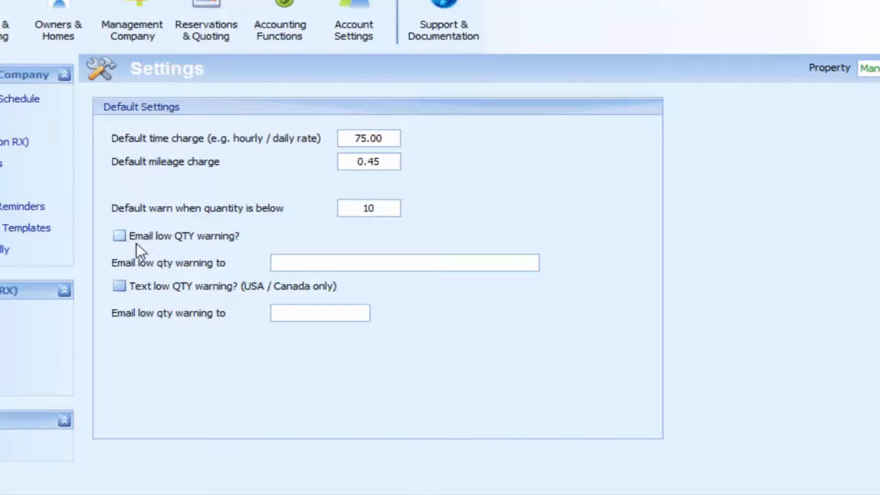
Enable e-mail and text low-quantity warnings with the contact e-mail and phone number, then save
left_click(120, 234)
left_click(323, 259)
key("ctrl+v")
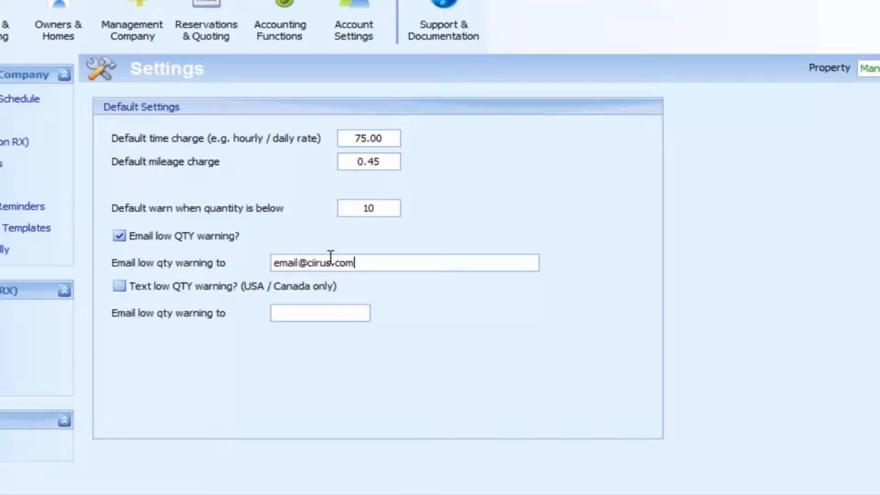
left_click(116, 287)
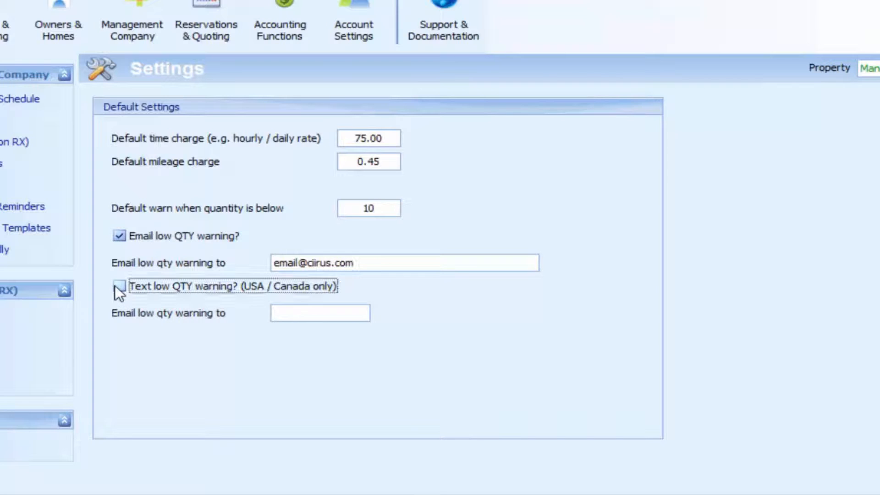
left_click(310, 314)
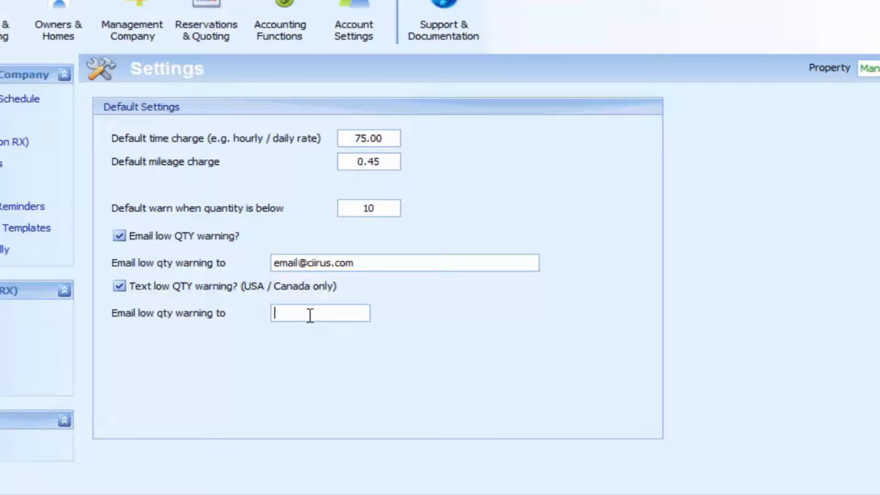
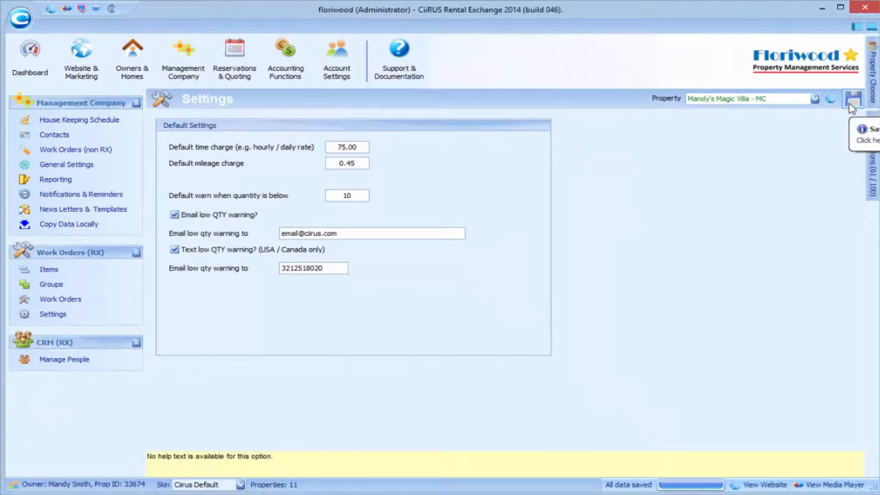
left_click(853, 107)
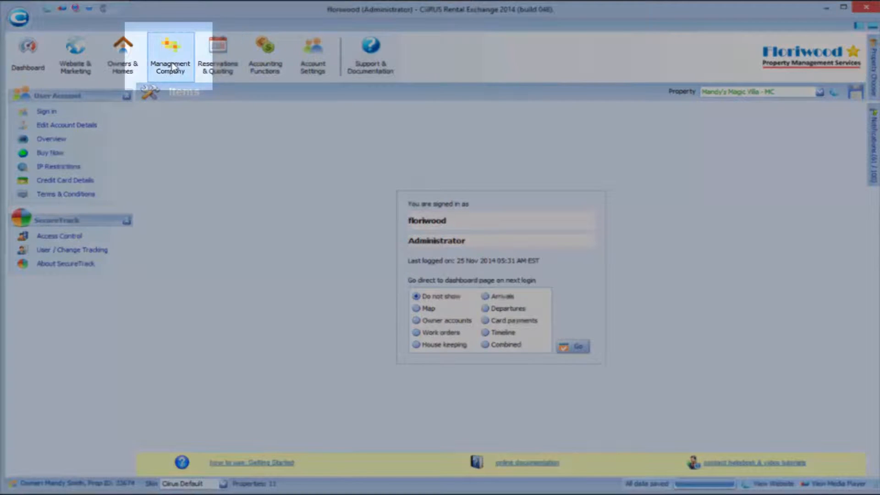
Add 10 to the Coffee cup's stock in the inventory items list
left_click(171, 68)
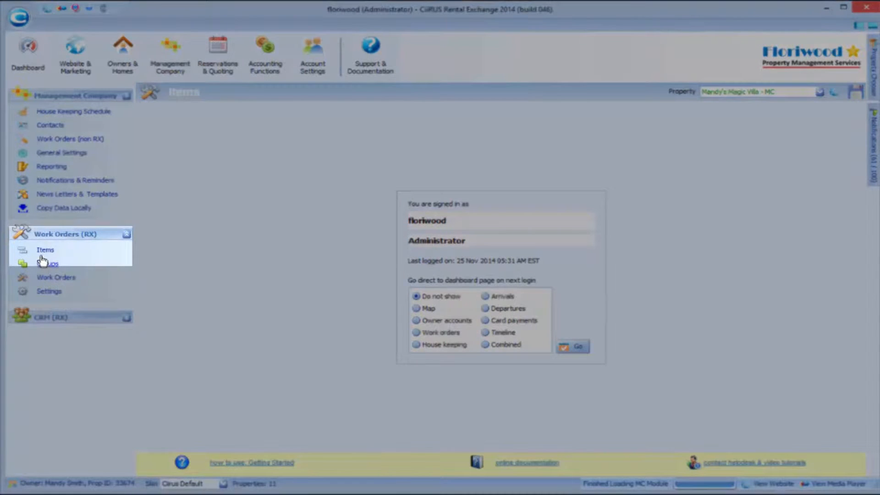
left_click(45, 252)
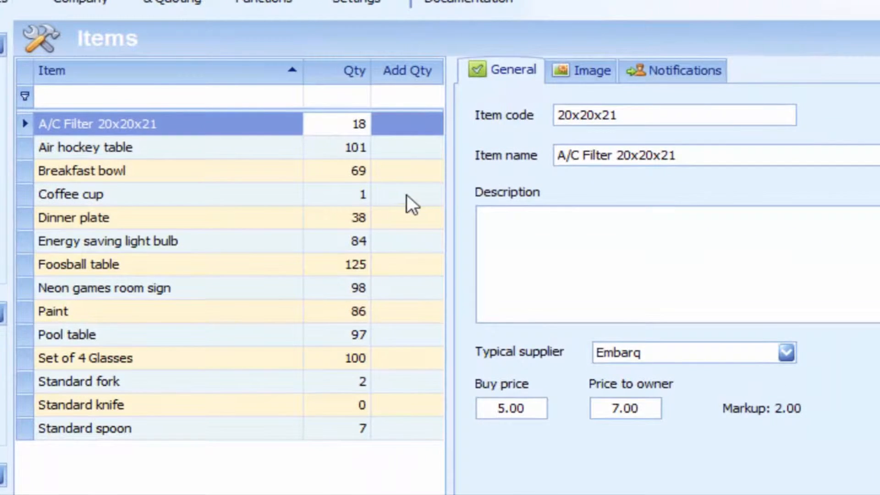
left_click(409, 201)
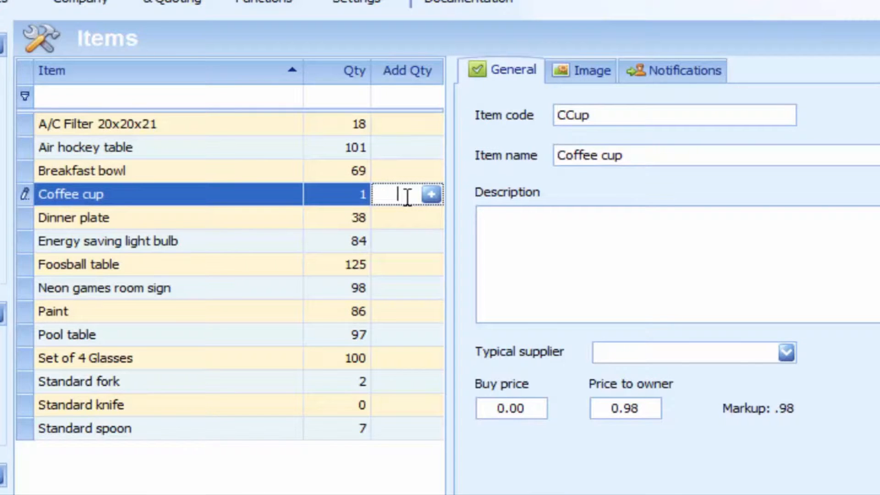
type("10")
left_click(431, 194)
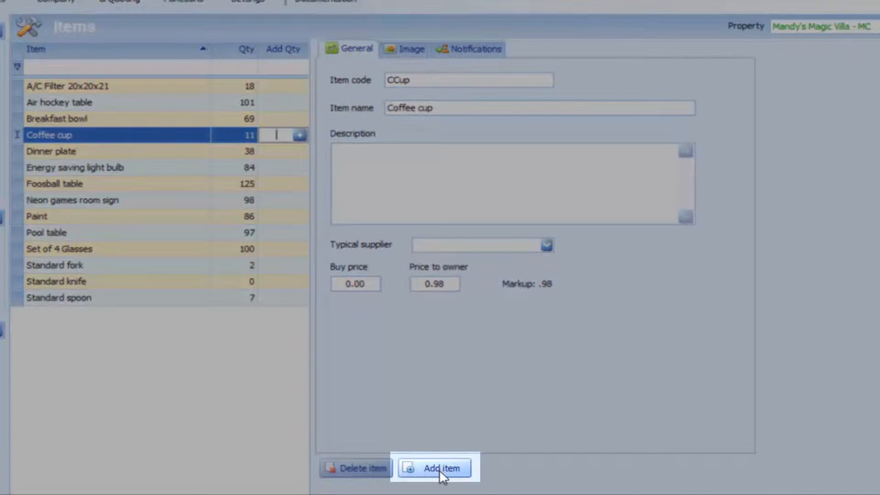
Create a new inventory item named Towel Rack with quantity 10
left_click(438, 468)
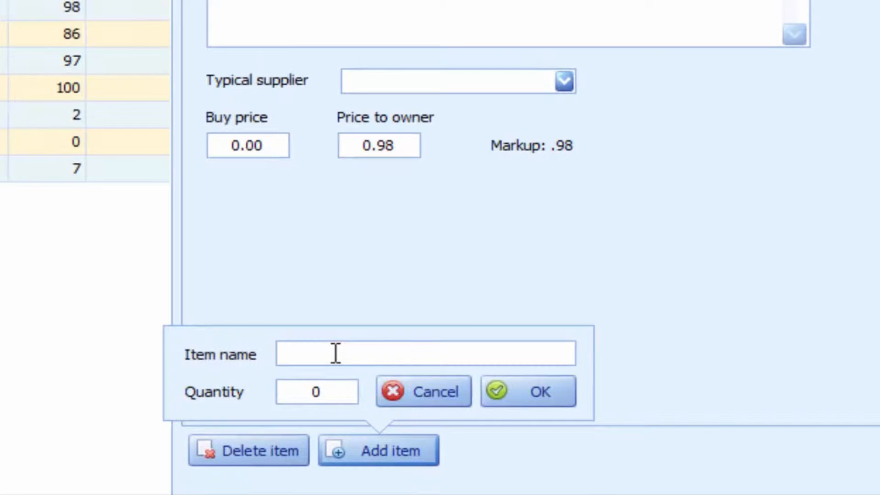
type("Towel Rack")
key("Tab")
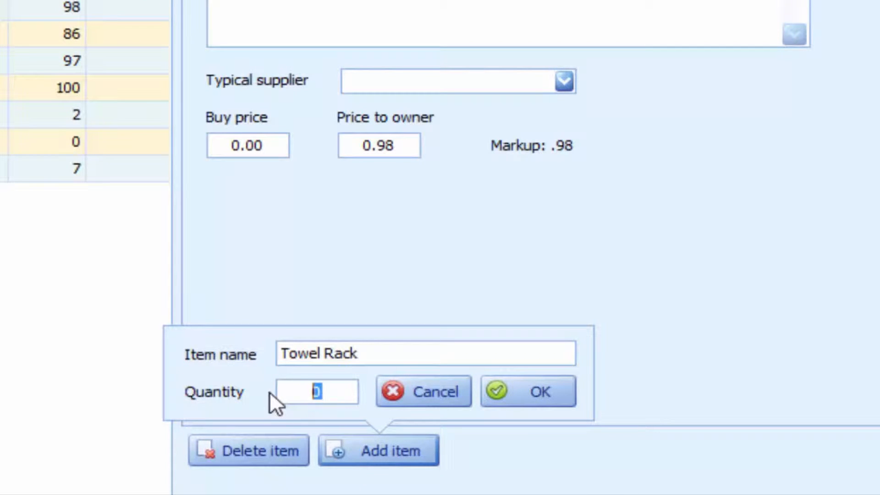
type("10")
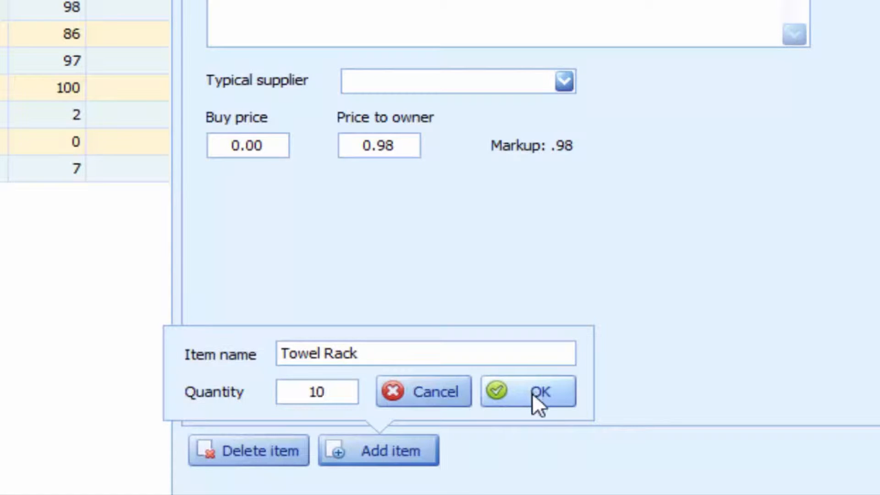
left_click(533, 394)
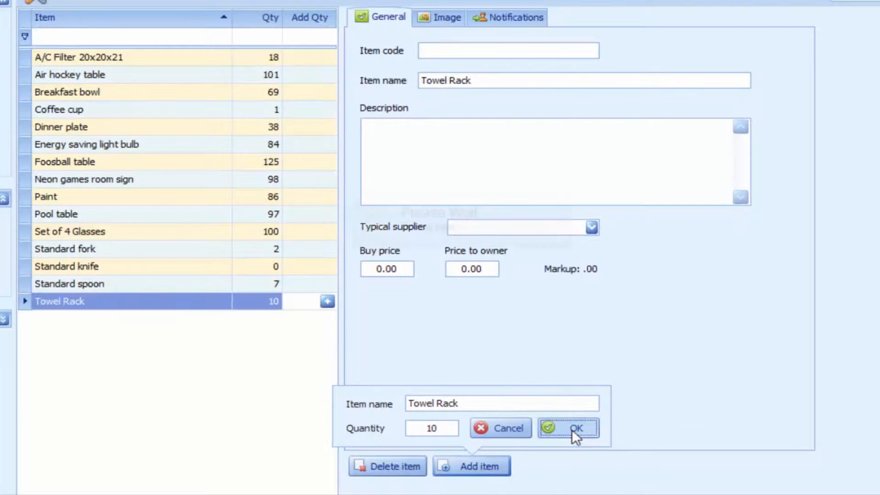
Give Towel Rack item code TWLRK, a 24" towel rack description, buy price 25, owner price 30
left_click(112, 302)
left_click(495, 51)
type("TWLRK")
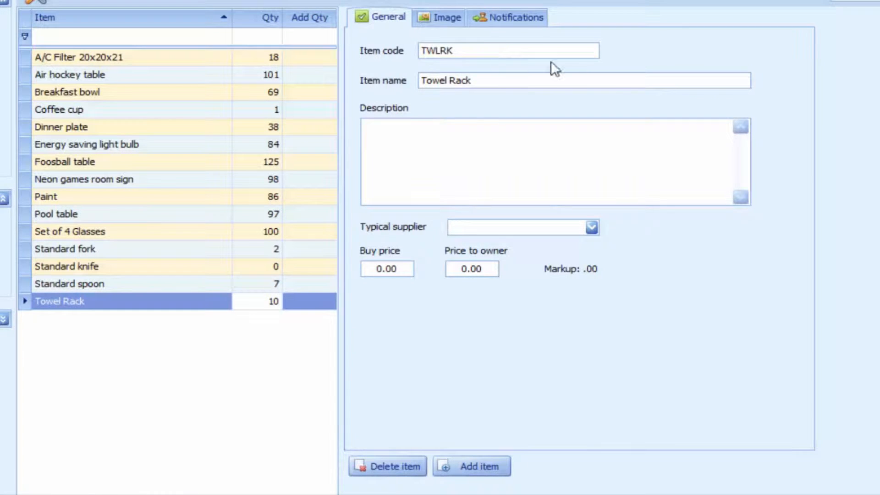
left_click(403, 141)
type("24\" towel rack for the following units...")
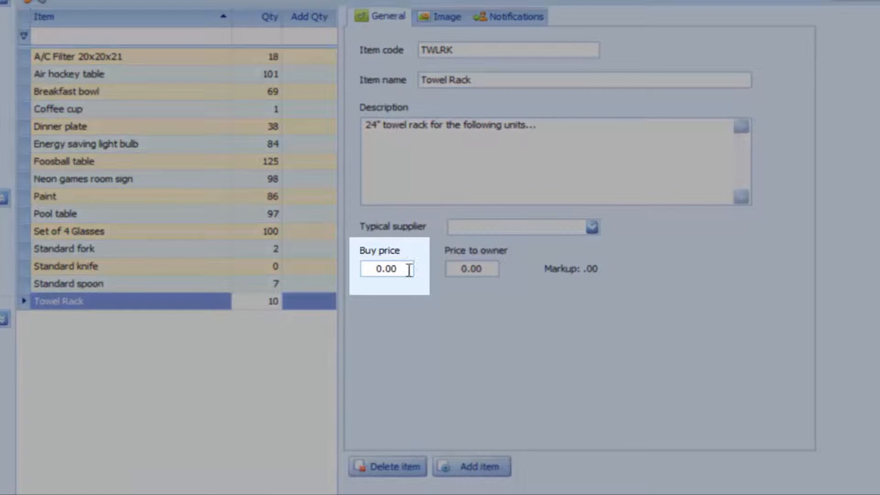
left_click_drag(407, 269, 295, 269)
type("25")
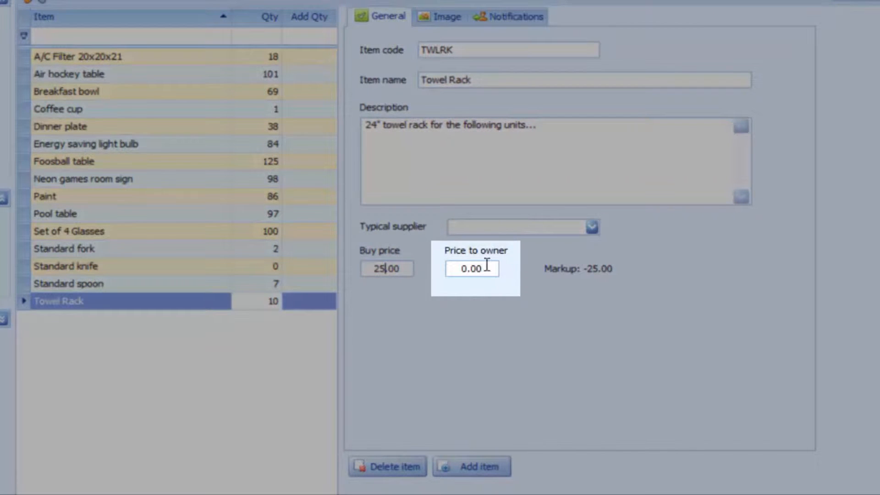
left_click_drag(487, 266, 353, 258)
type("30")
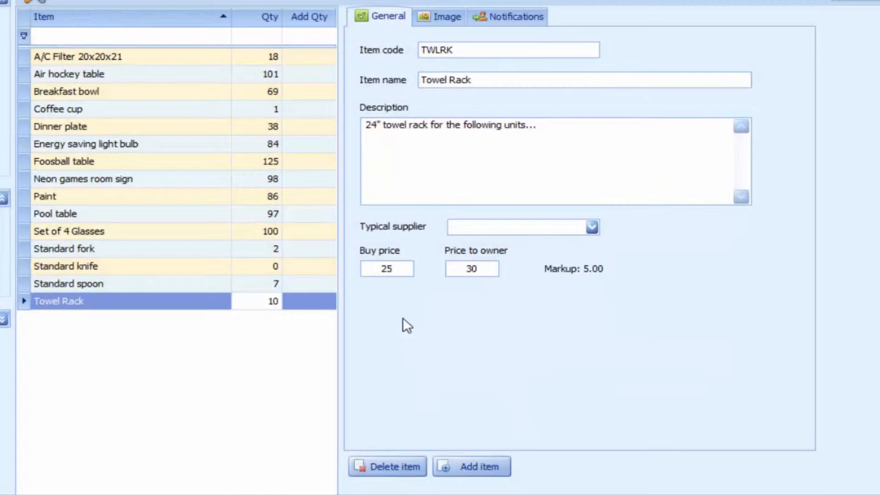
Review the Towel Rack's Image and Notifications tabs, then save the item
left_click(444, 18)
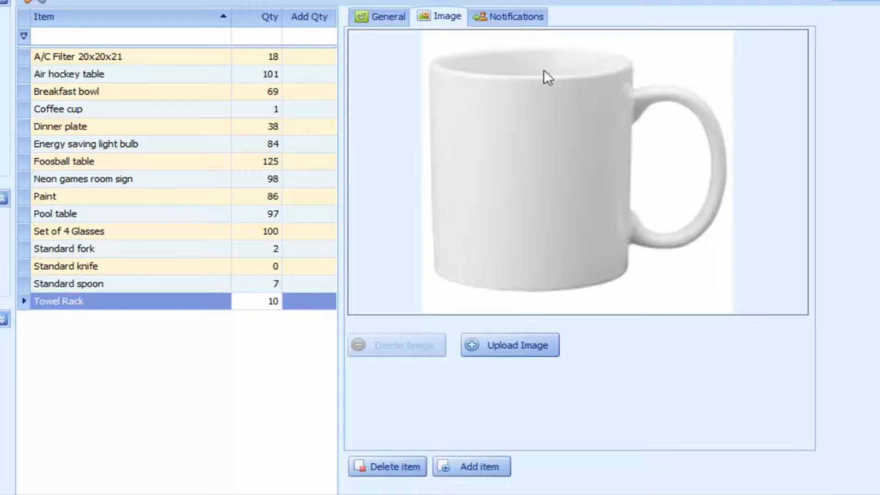
left_click(534, 17)
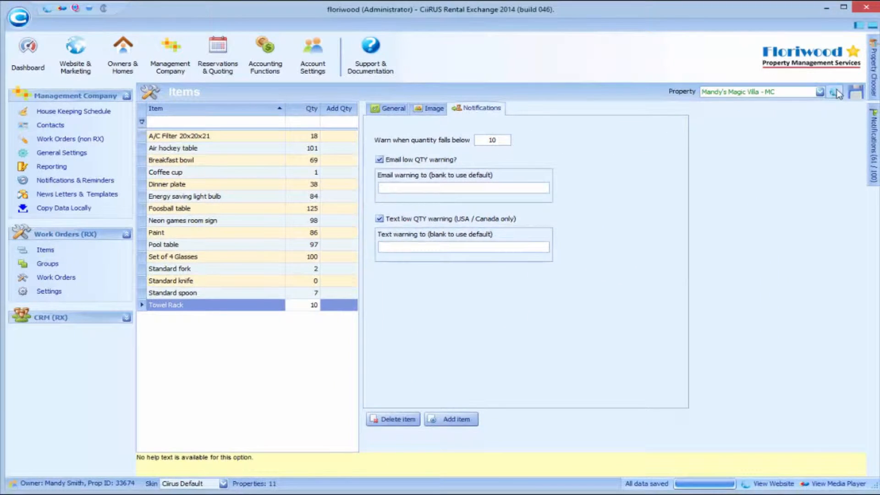
left_click(856, 93)
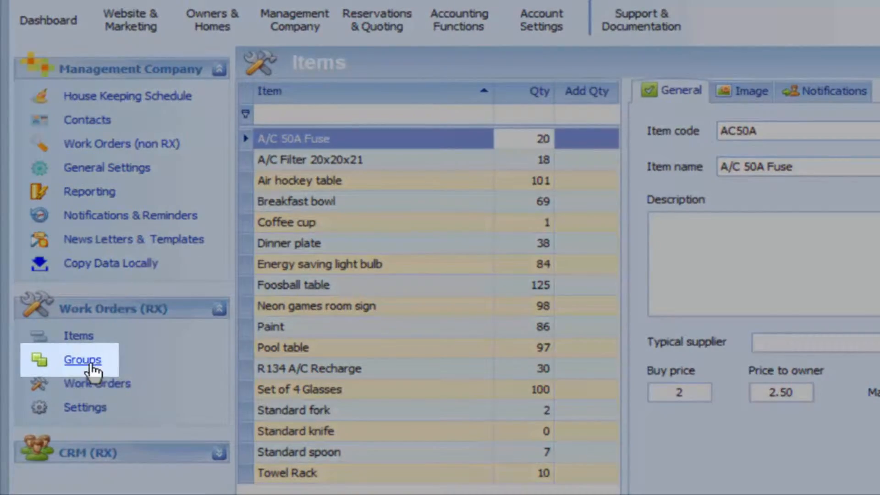
Create an A/C Service item group described as 'Annual A/C Service Parts.'
left_click(90, 362)
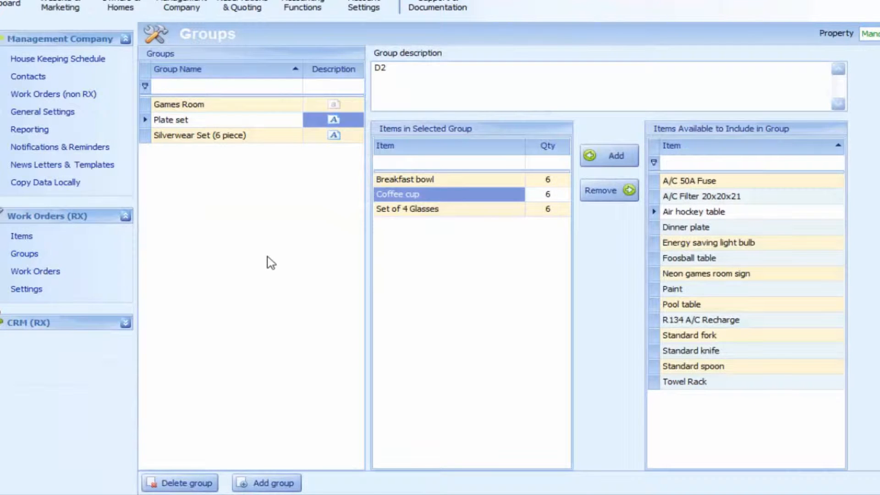
left_click(234, 108)
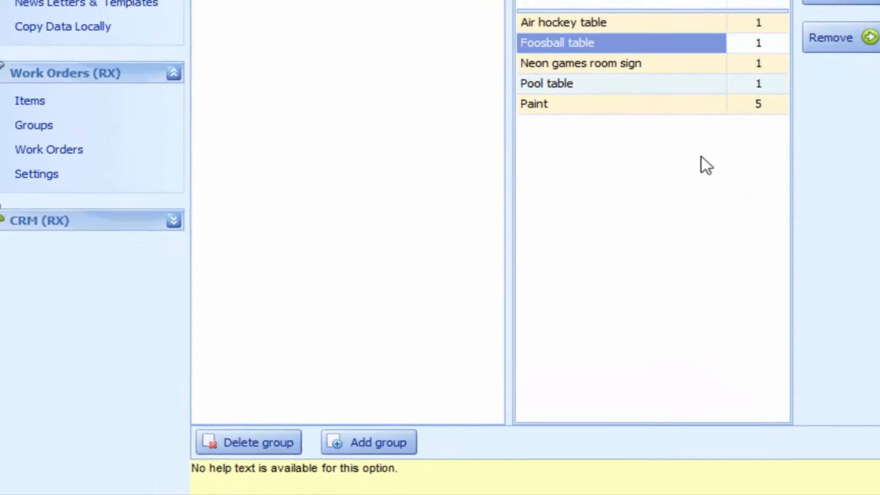
left_click(316, 464)
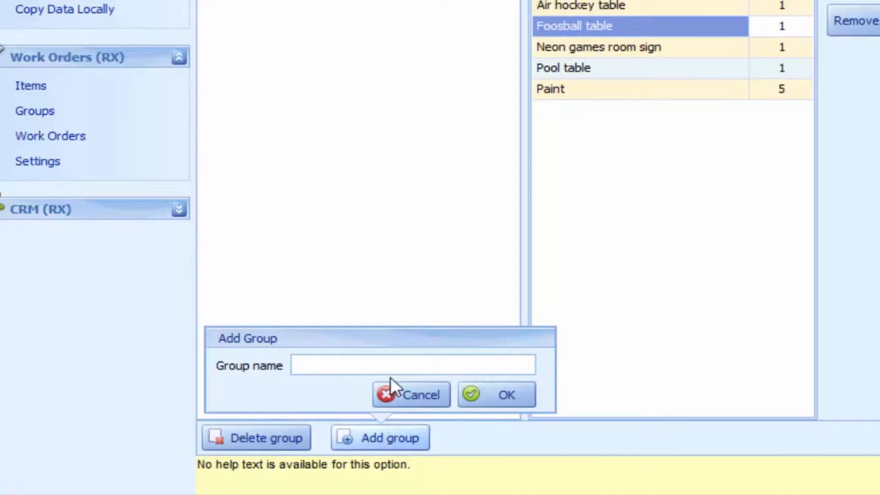
type("A/C Service")
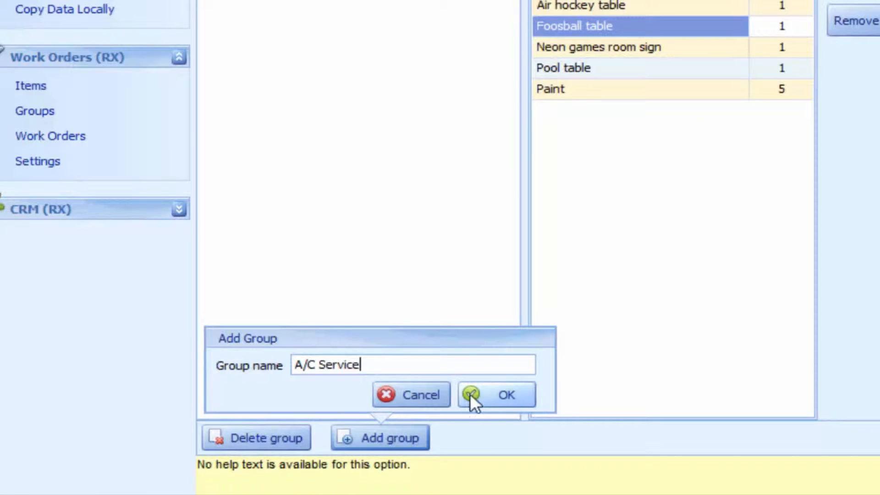
left_click(498, 393)
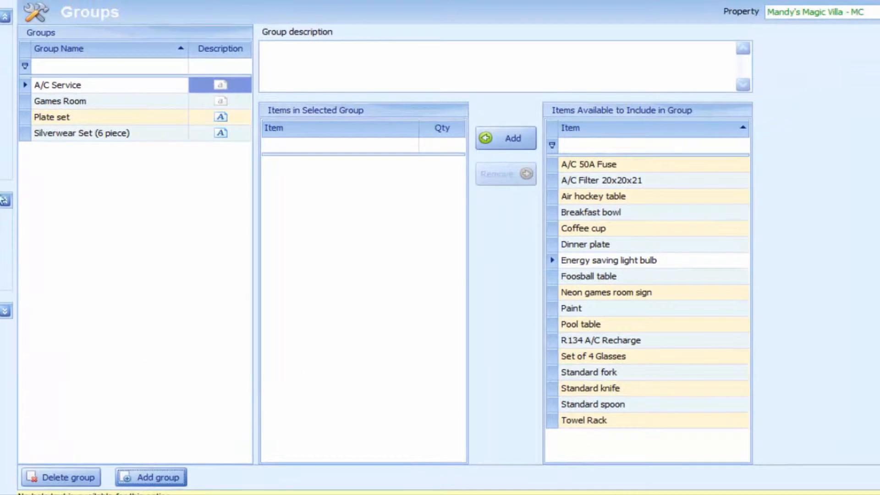
left_click(82, 86)
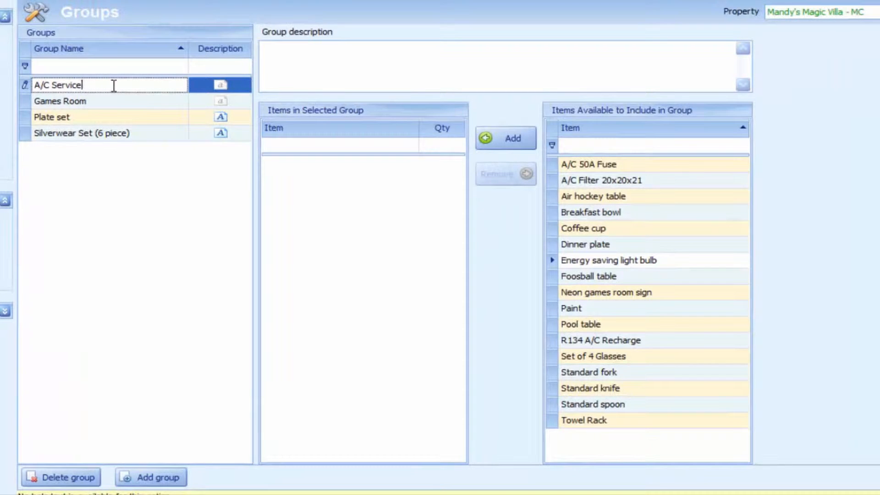
left_click(284, 75)
type("Annual A/C Service Parts.")
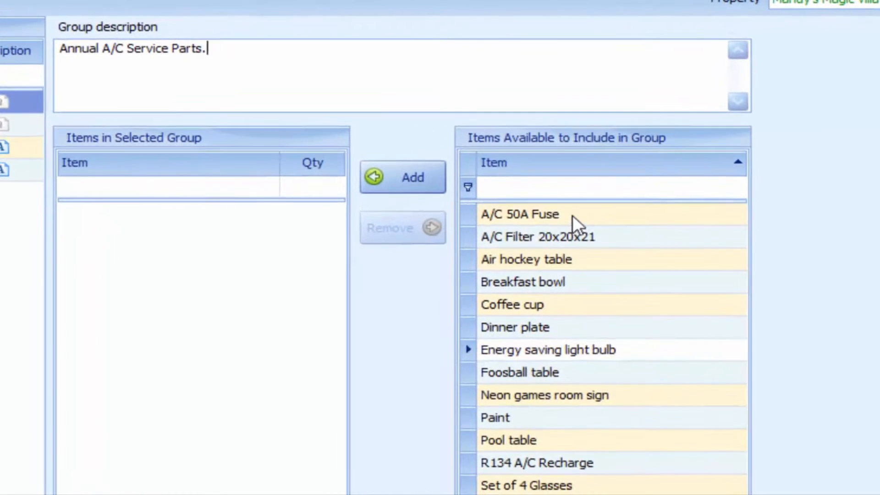
Add 2 A/C 50A Fuse to the A/C Service group
left_click(572, 158)
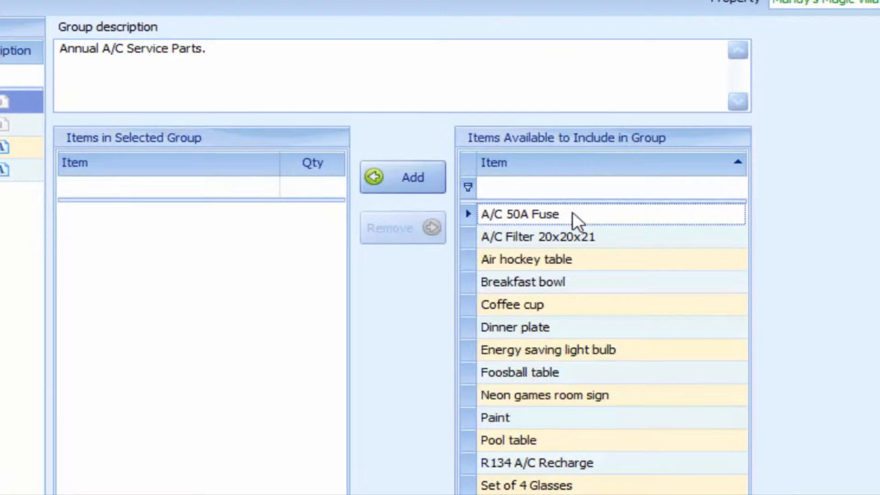
left_click(407, 179)
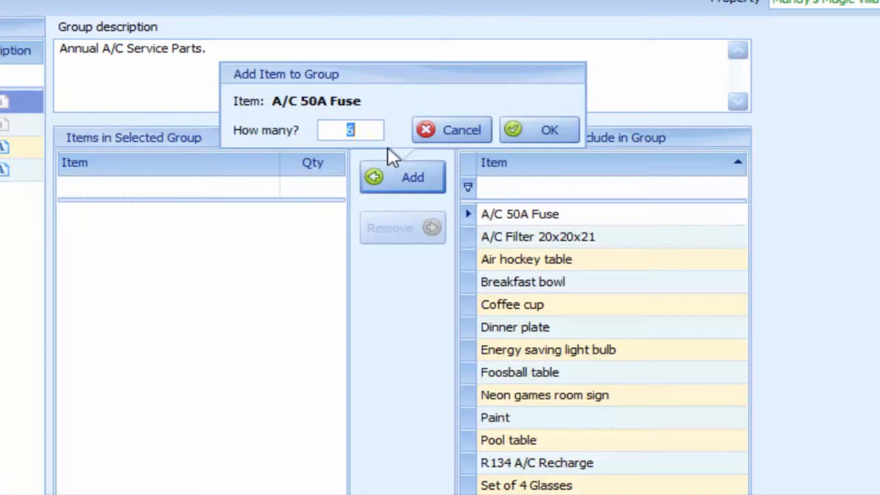
left_click_drag(371, 129, 292, 130)
type("2")
left_click(542, 119)
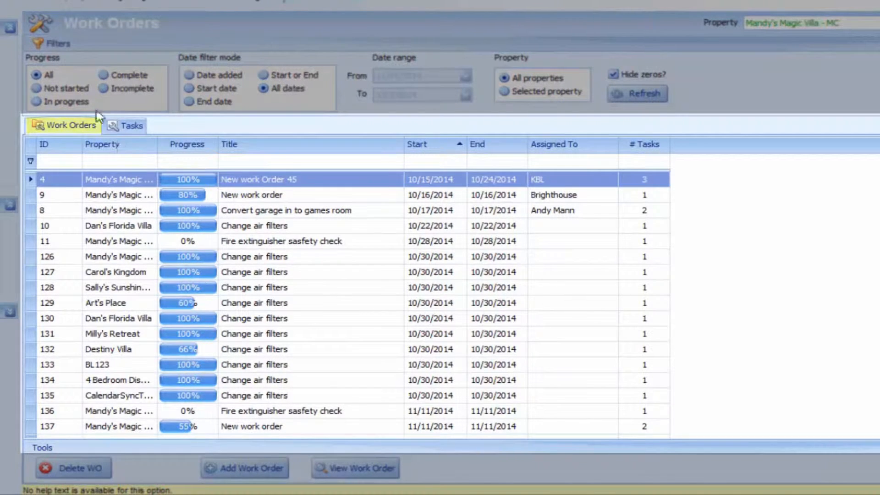
Switch the Work Orders screen to the Tasks list
left_click(131, 129)
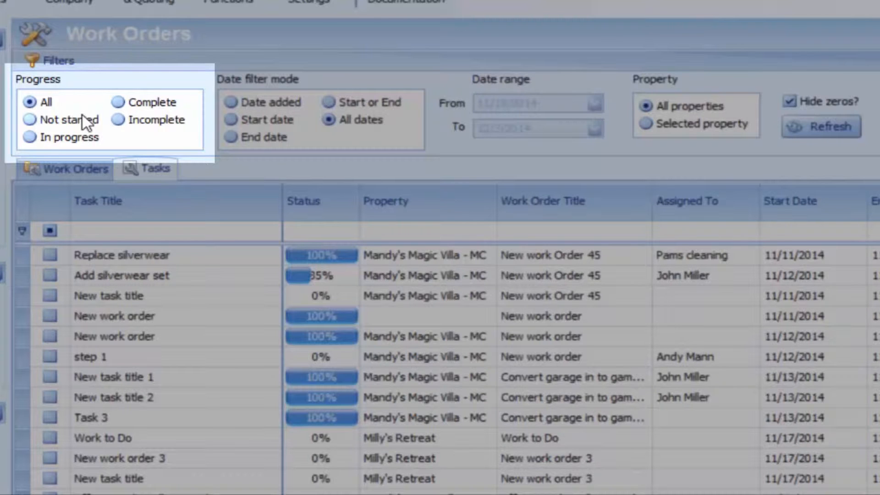
Set the task progress filter to Incomplete
left_click(32, 120)
left_click(31, 135)
left_click(119, 102)
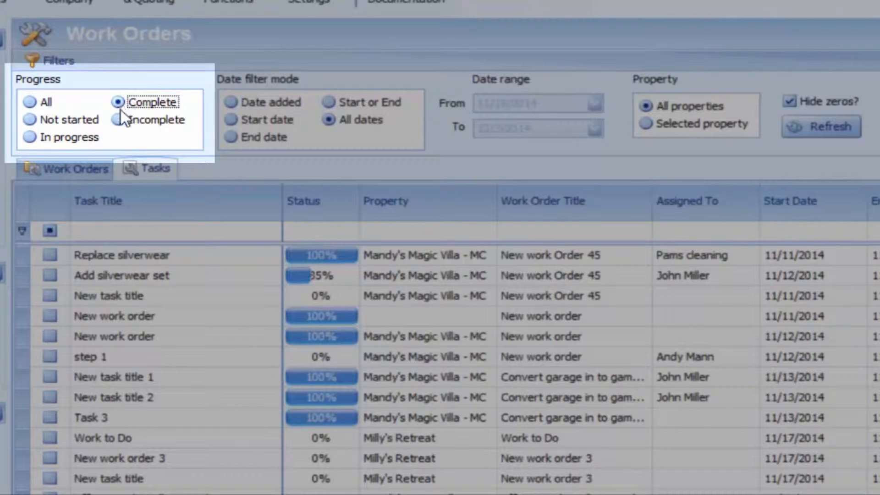
left_click(119, 119)
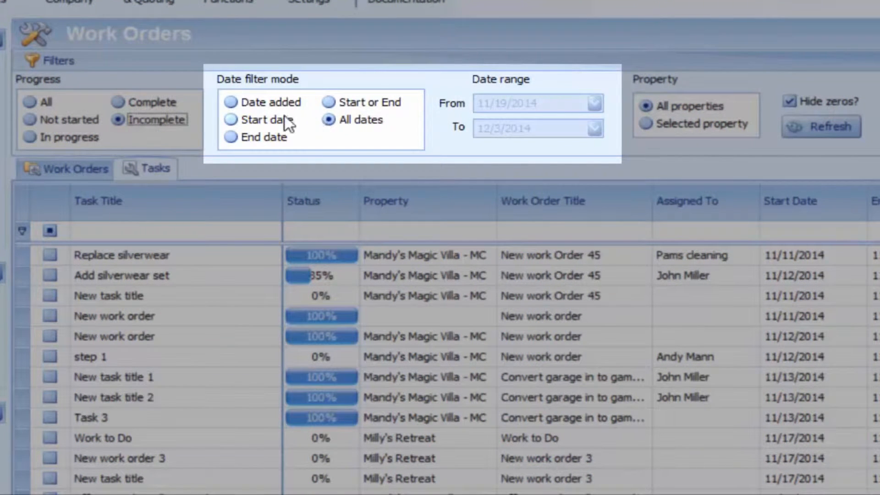
Filter by Start or End date, limit to the selected property, and refresh the list
left_click(232, 102)
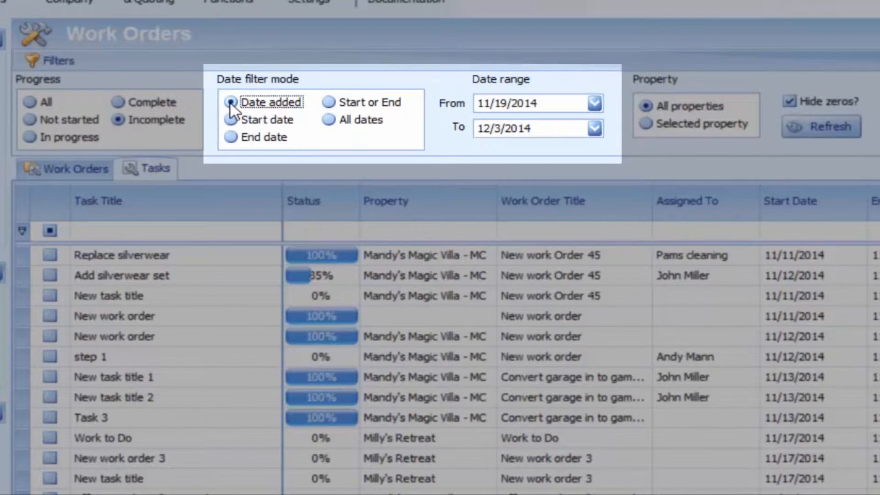
left_click(234, 120)
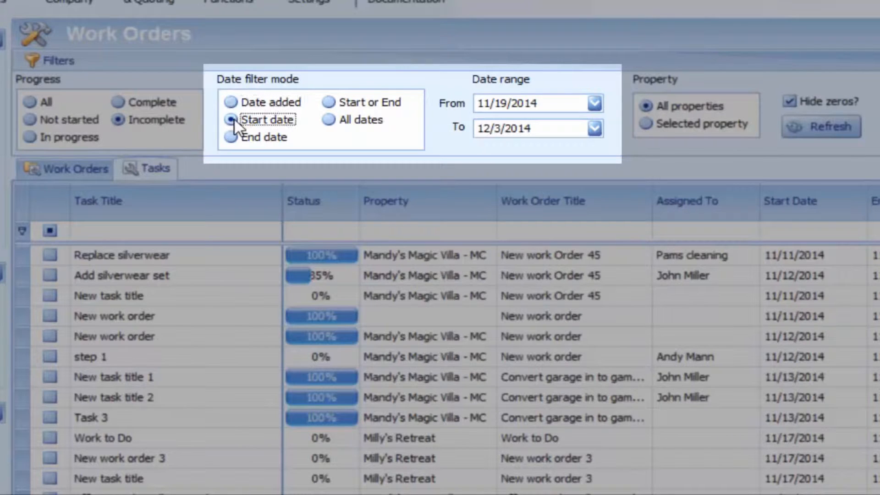
left_click(231, 137)
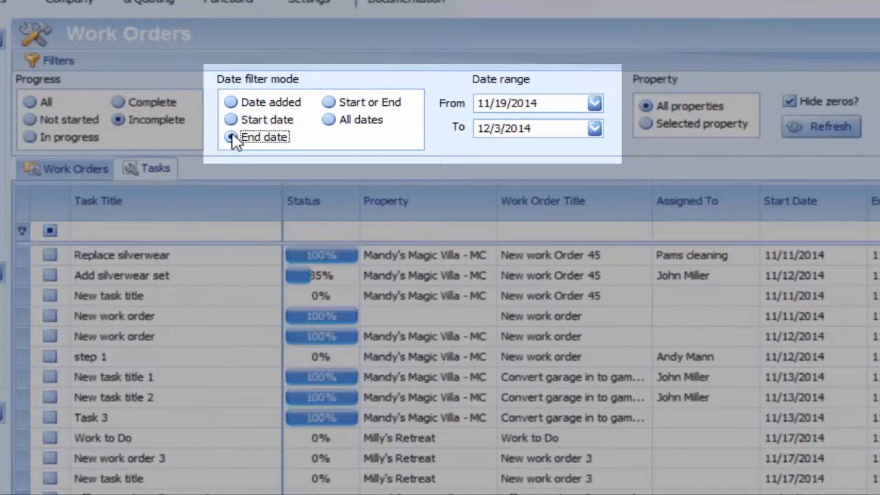
left_click(328, 102)
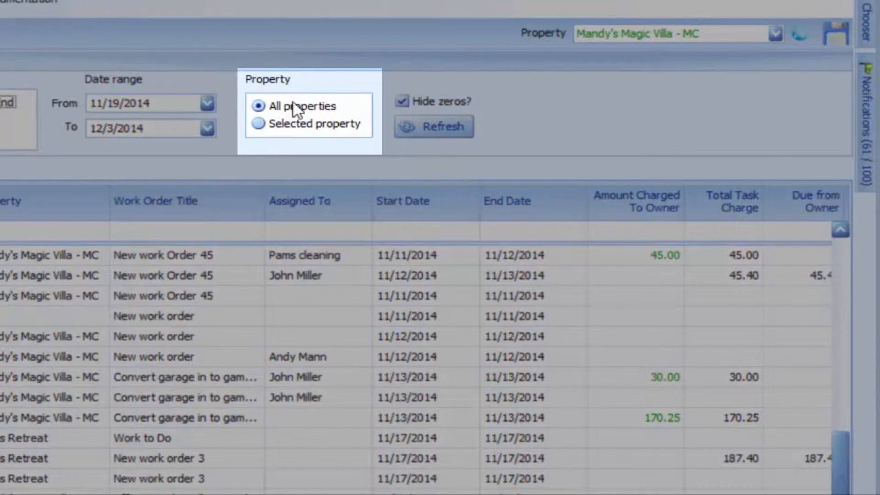
left_click(290, 125)
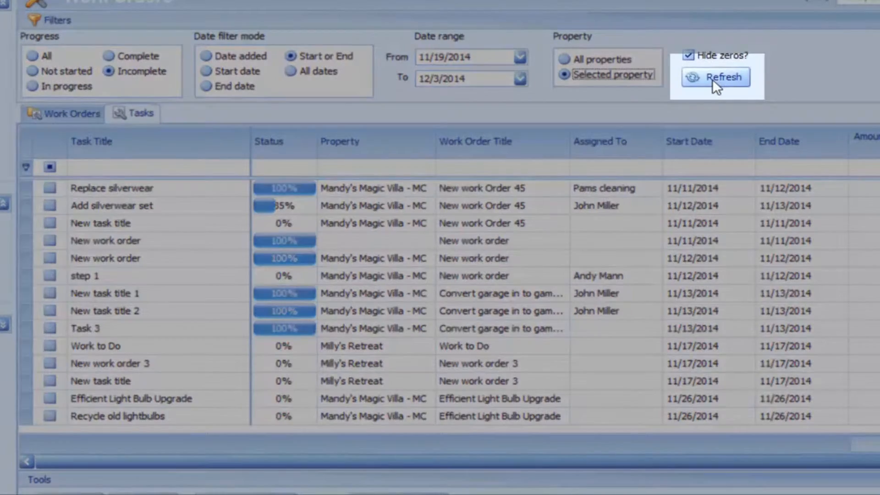
left_click(712, 79)
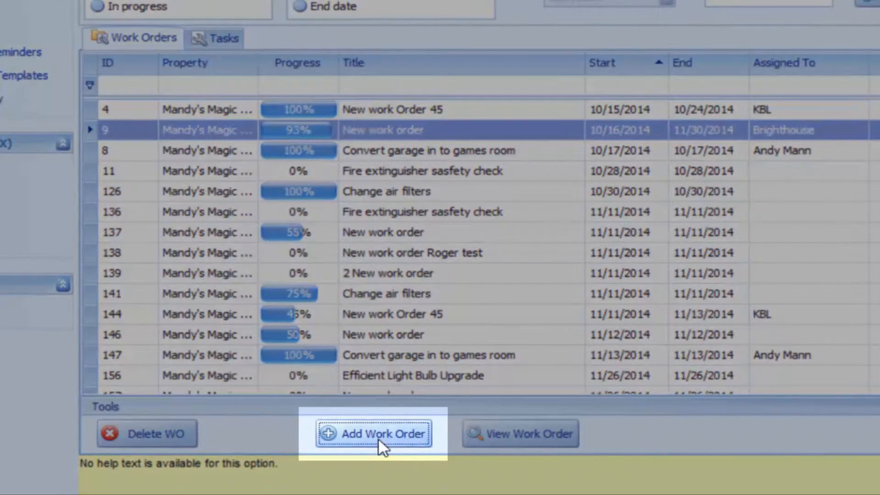
Add a new blank work order with the title 'Dishware Upgrade'
left_click(378, 439)
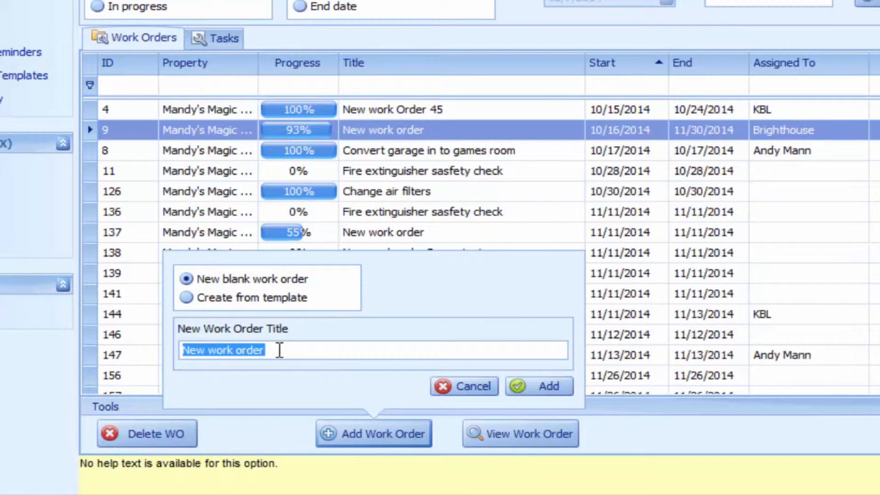
left_click_drag(279, 350, 111, 354)
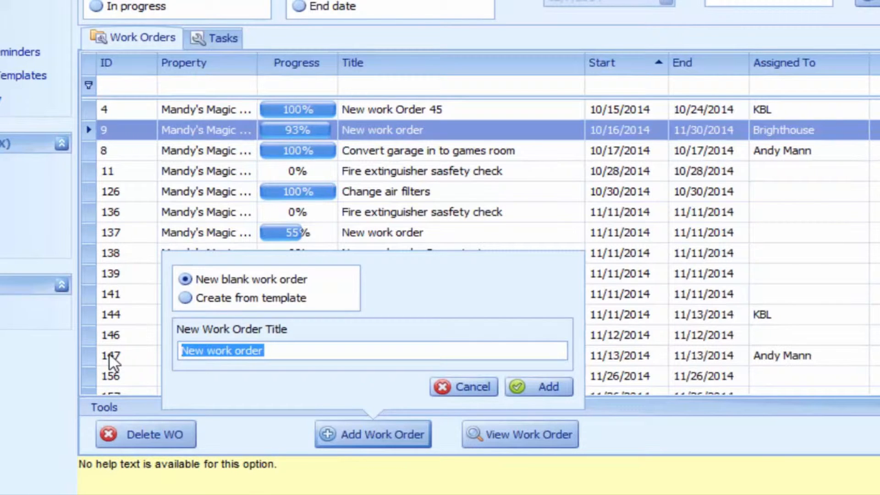
type("Dishware Upgrade")
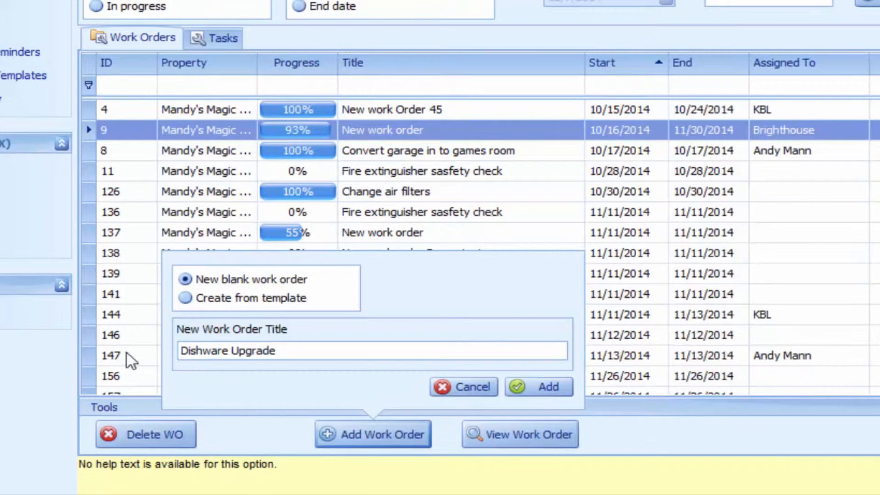
left_click(543, 386)
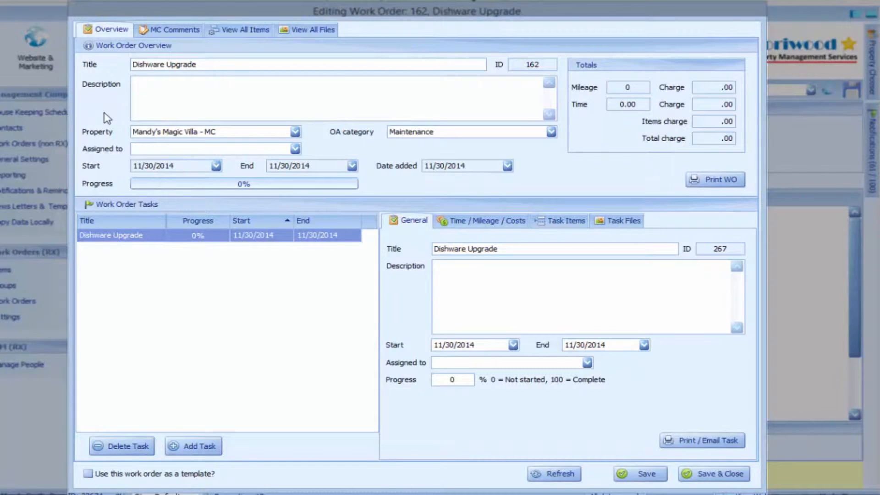
Look over the work order's MC Comments, Items and Files tabs, then go back to Overview
left_click(162, 30)
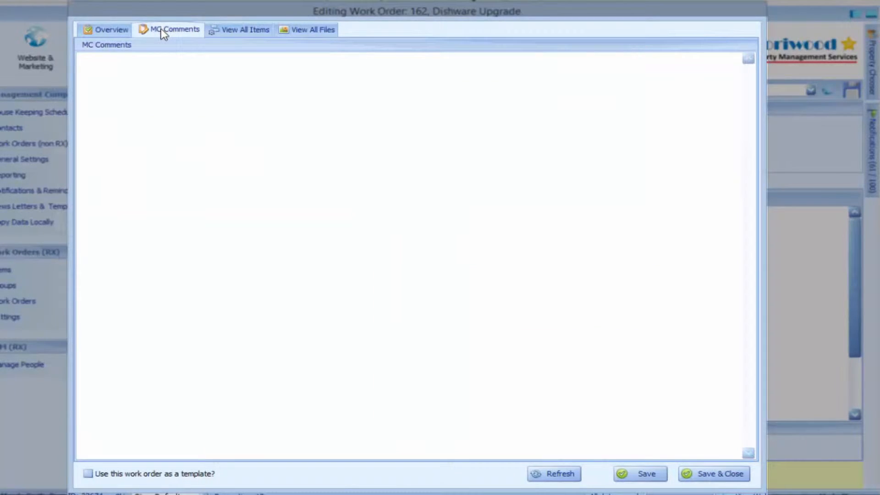
left_click(146, 74)
left_click(227, 33)
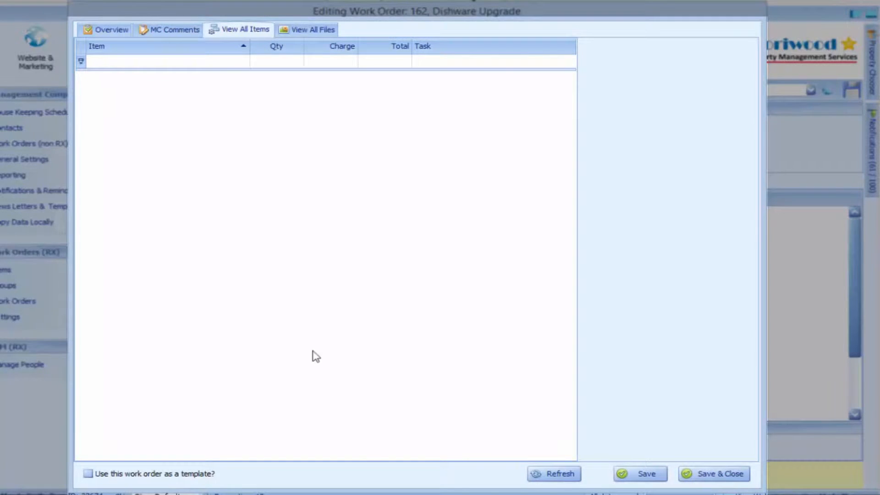
left_click(300, 30)
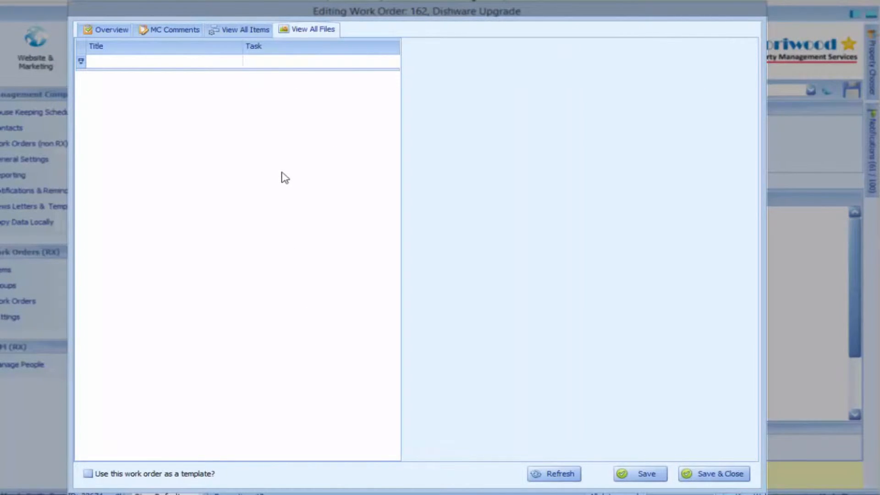
left_click(108, 30)
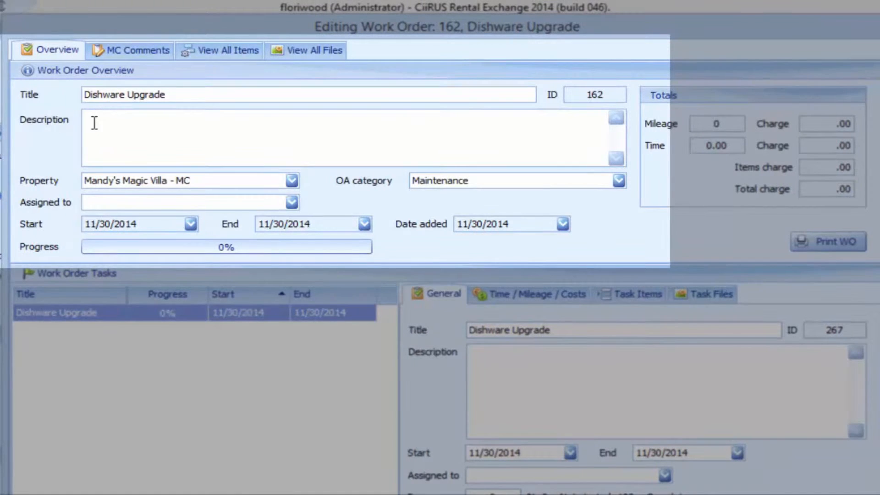
Describe the work order as upgrading kitchen dishware and silverware, with property Art's Place
left_click(98, 122)
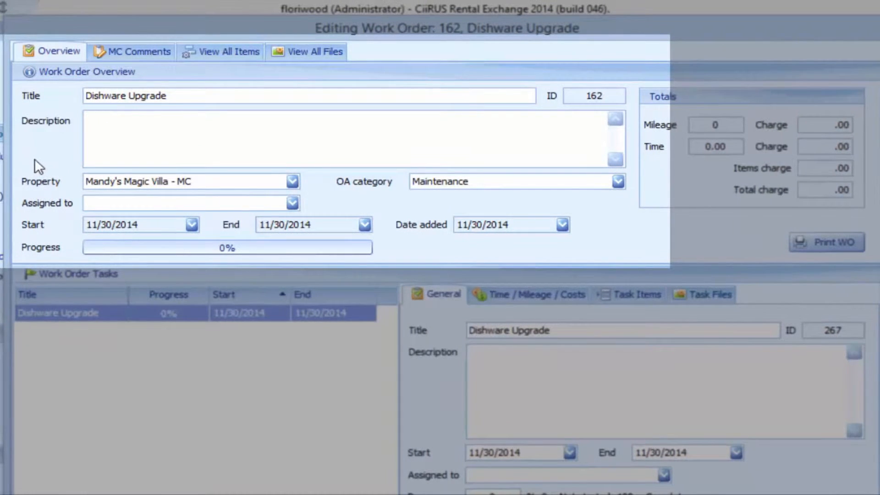
type("Upgrading the dishware and silverwarre inside the kitchen.")
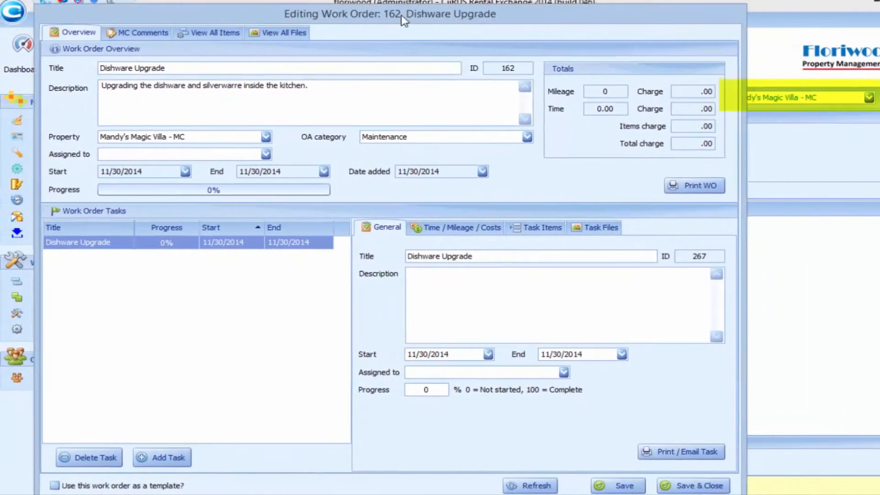
left_click(266, 137)
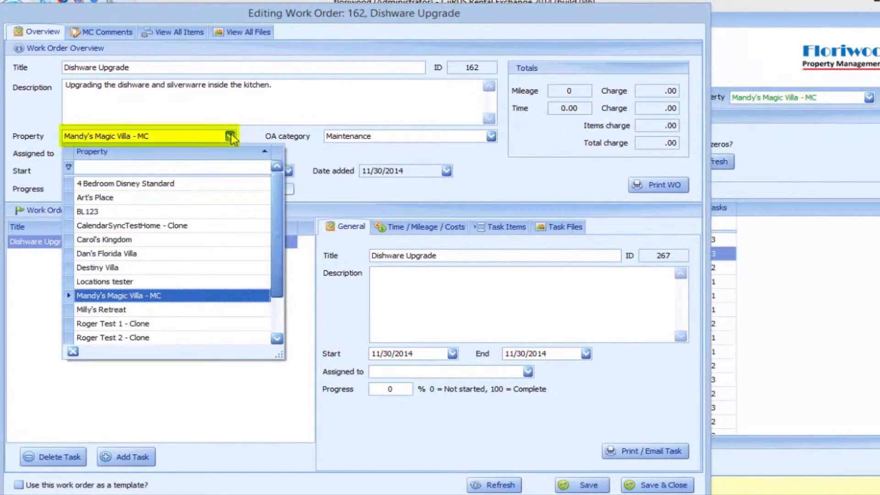
left_click(202, 198)
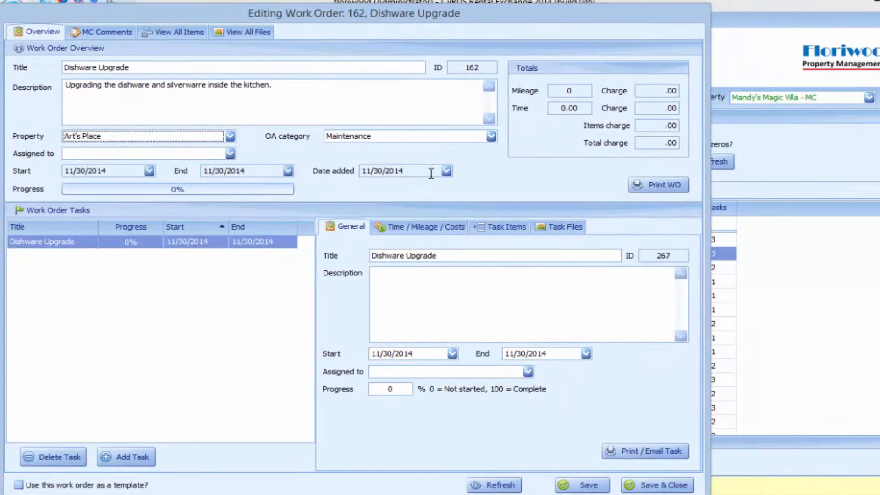
Keep the OA category as Maintenance and assign the work order to a staff member
left_click(491, 136)
left_click_drag(545, 232, 547, 172)
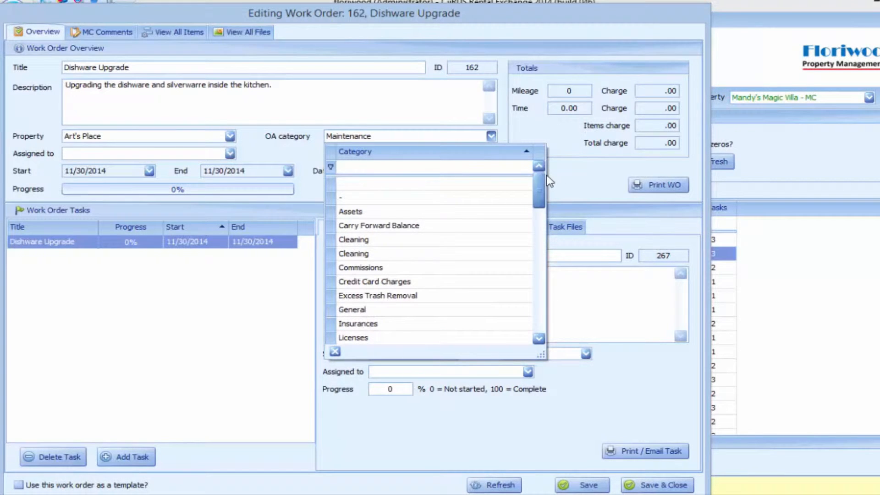
left_click(278, 148)
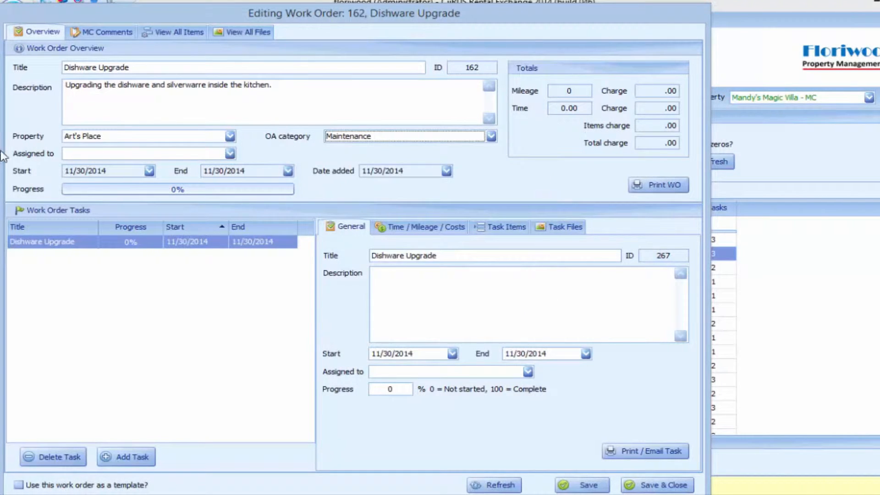
left_click(230, 153)
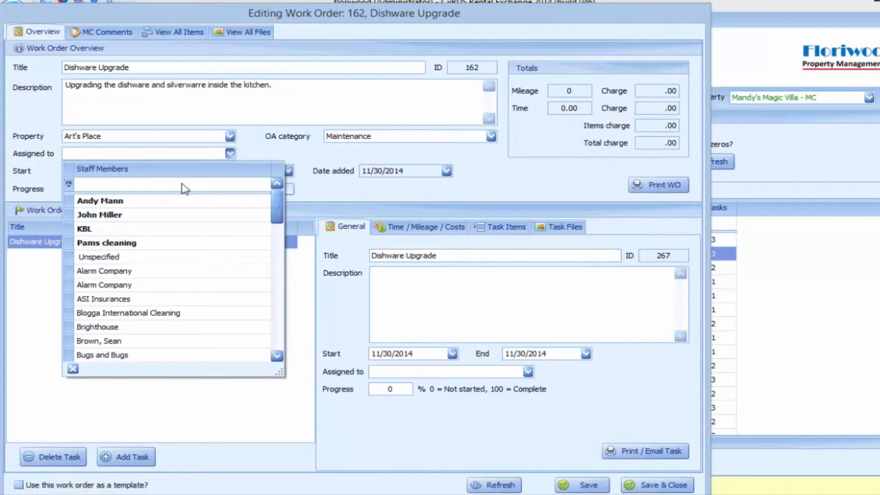
left_click(122, 215)
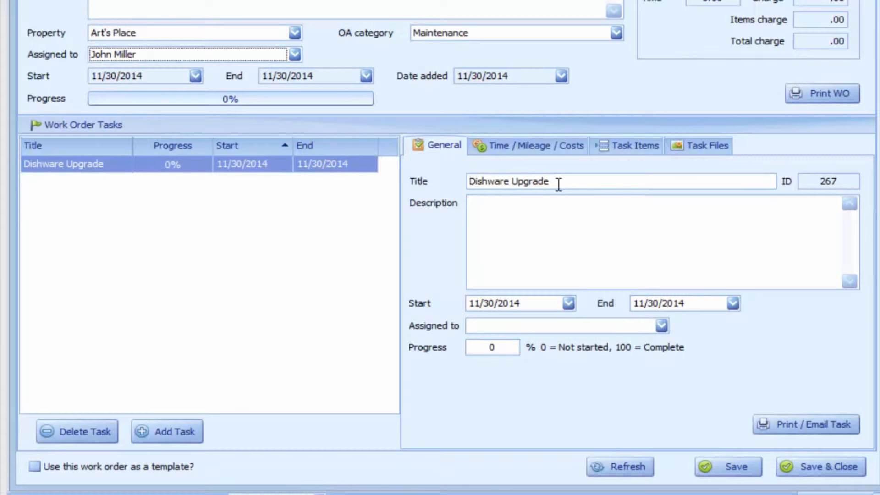
Paste the same description into the task, set its start date to 12/6/2014, and show Time / Mileage / Costs
left_click(558, 199)
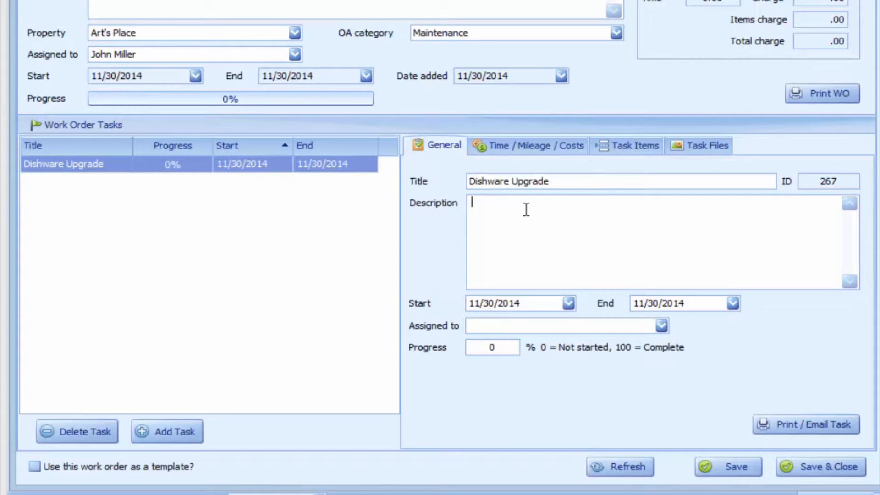
type("Upgrading the dishware and silverwarre inside the kitchen.")
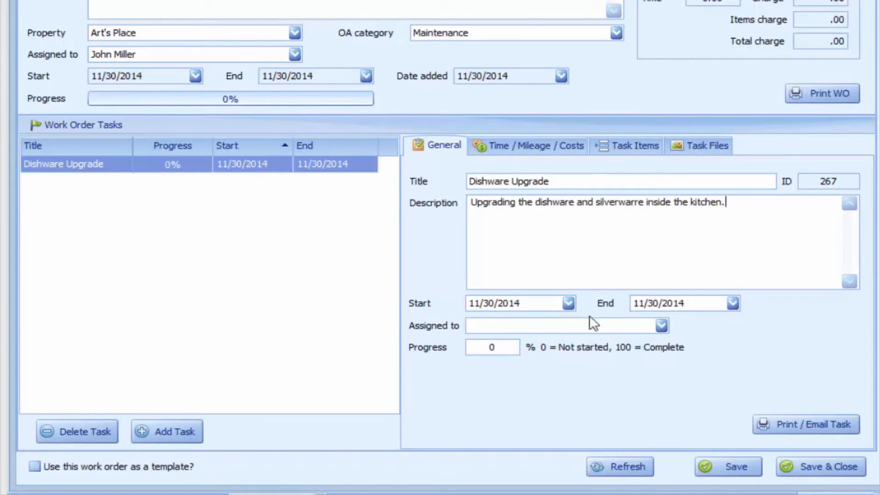
left_click(568, 303)
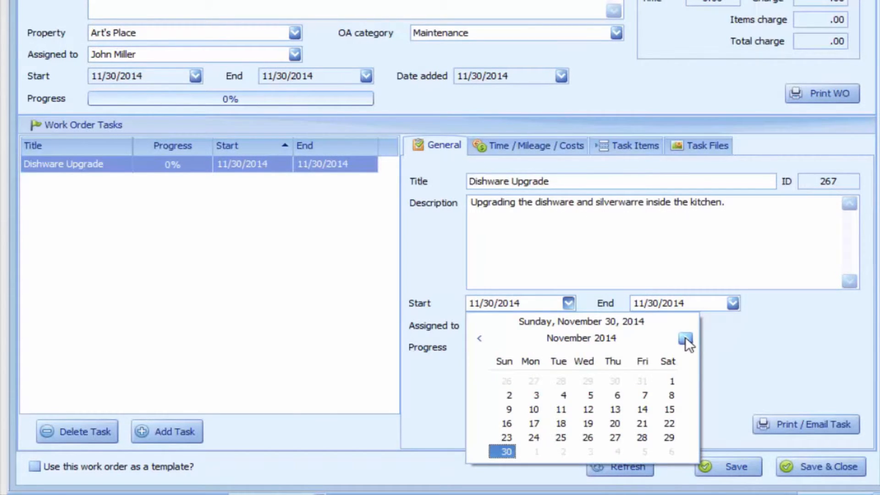
left_click(674, 449)
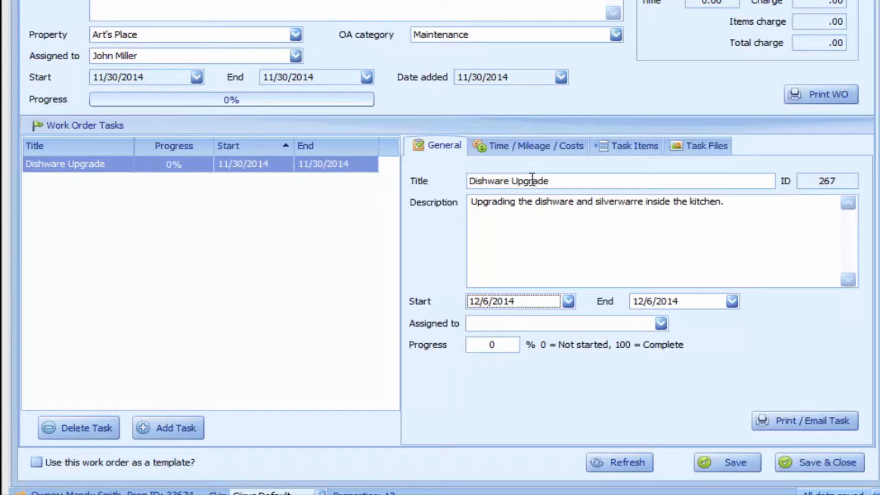
left_click(535, 145)
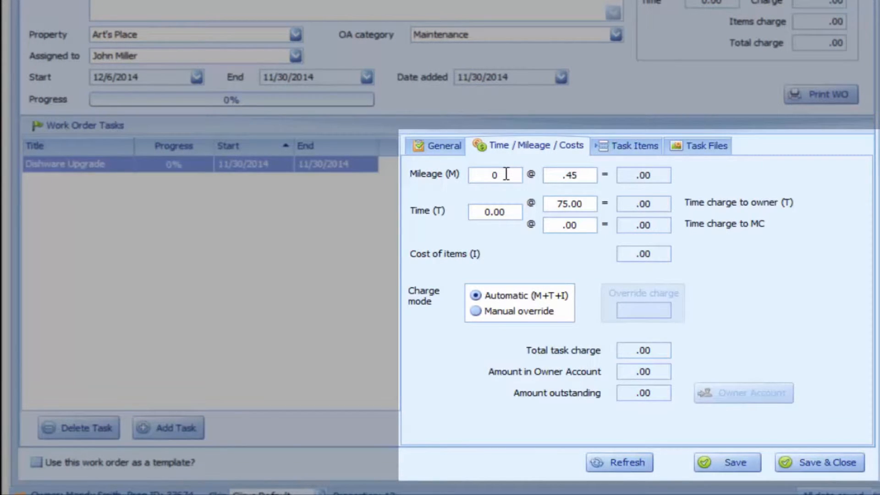
Log 6 miles of mileage and 1 hour of time on the task, then recalculate charges
left_click_drag(506, 174, 461, 175)
type("6")
left_click_drag(518, 212, 457, 207)
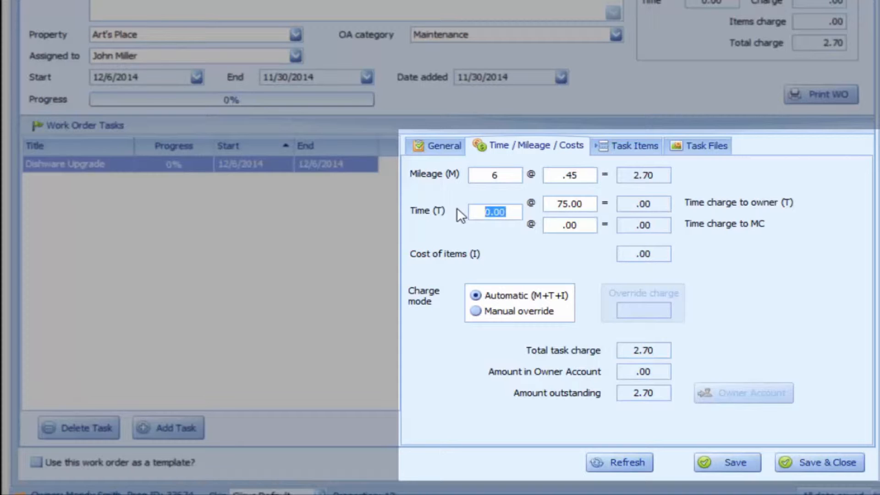
type("1")
left_click(615, 461)
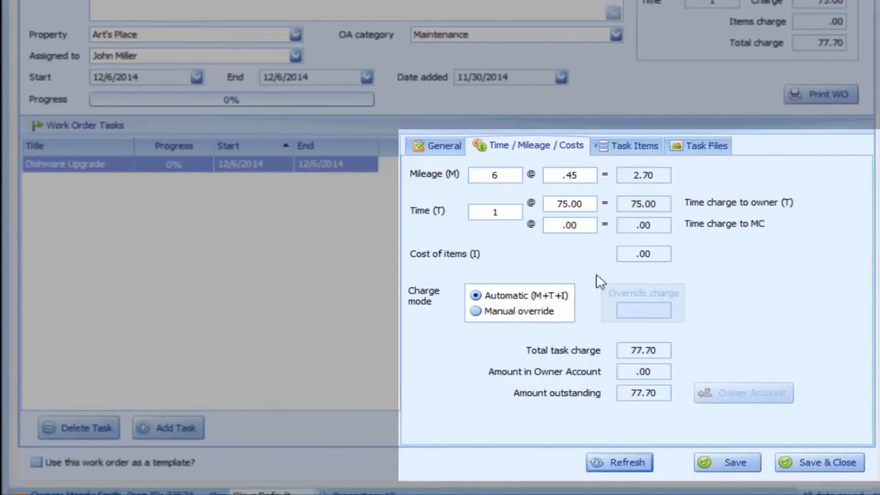
Override the task charge manually to 50.00, recalculate totals, and bring up the Task Items list
left_click(474, 312)
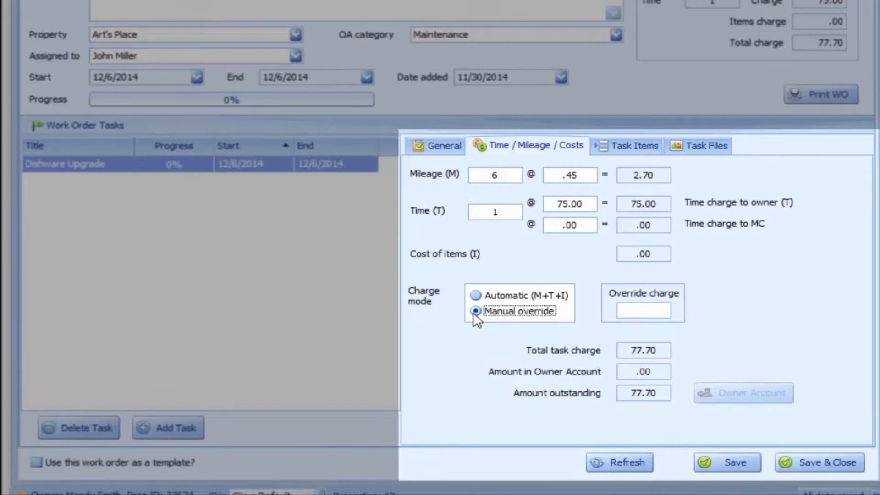
left_click(636, 310)
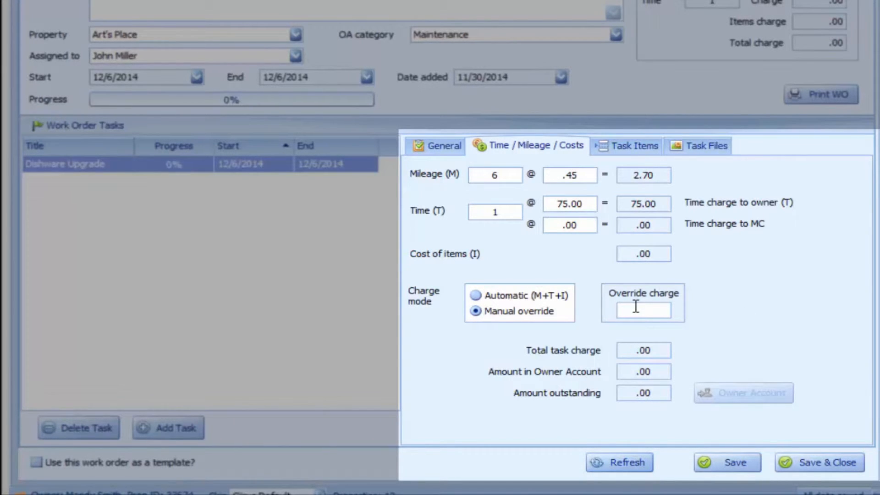
type("50")
left_click(633, 459)
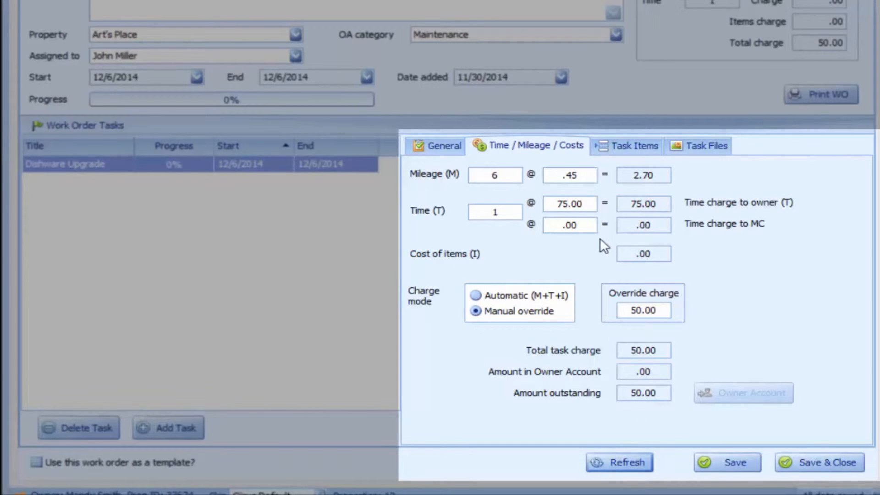
left_click(617, 150)
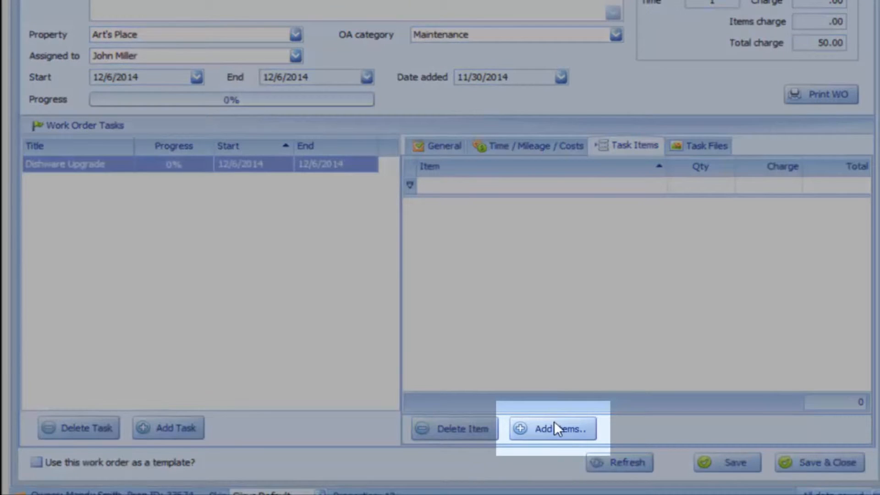
Add the Plate set and Silverwear Set (6 piece) groups, quantity 1 each, to the task
left_click(551, 434)
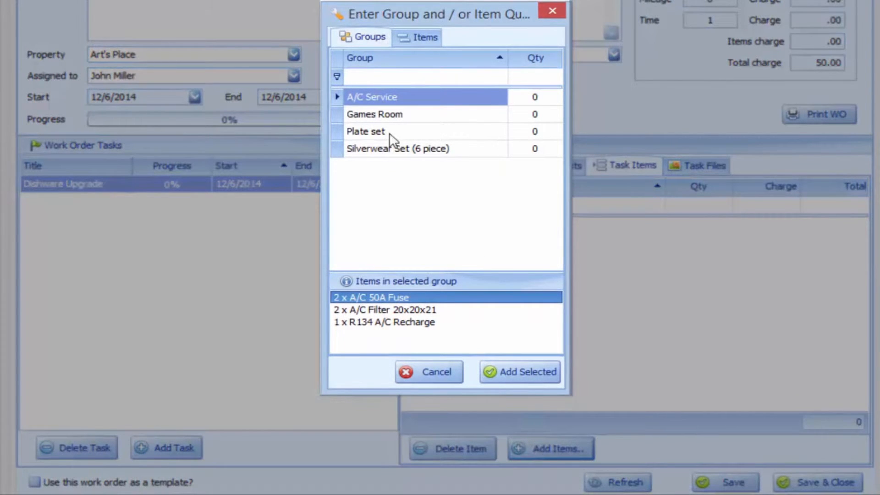
left_click(422, 33)
left_click_drag(553, 123, 564, 191)
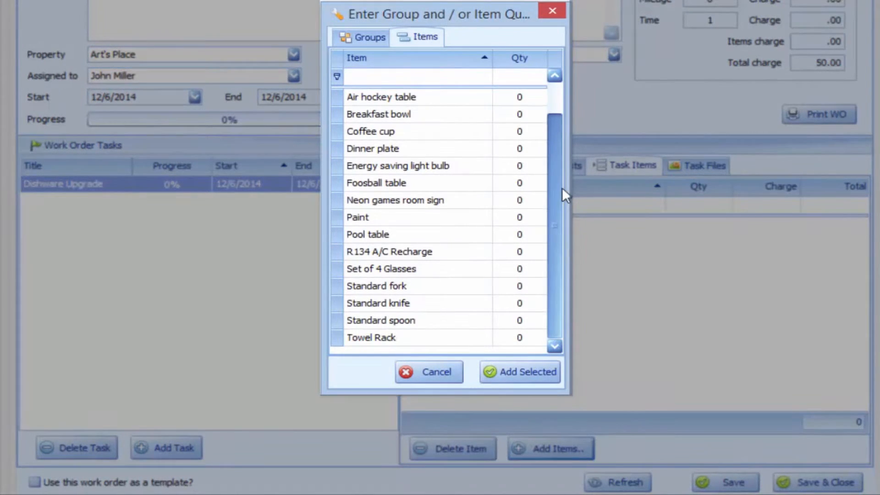
left_click(365, 37)
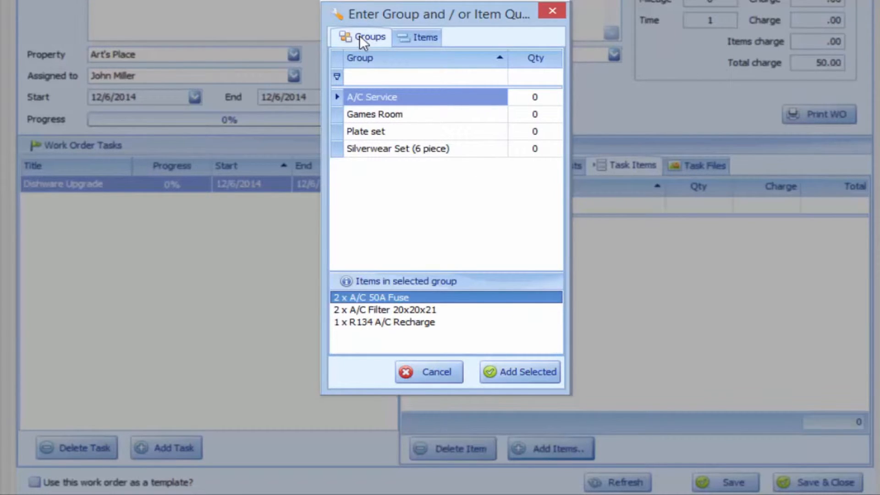
left_click(467, 133)
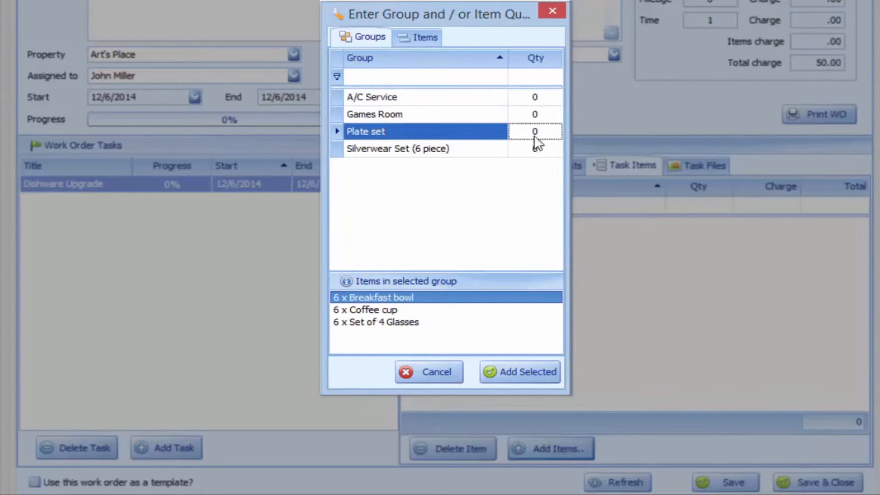
left_click(535, 136)
type("1")
left_click(544, 150)
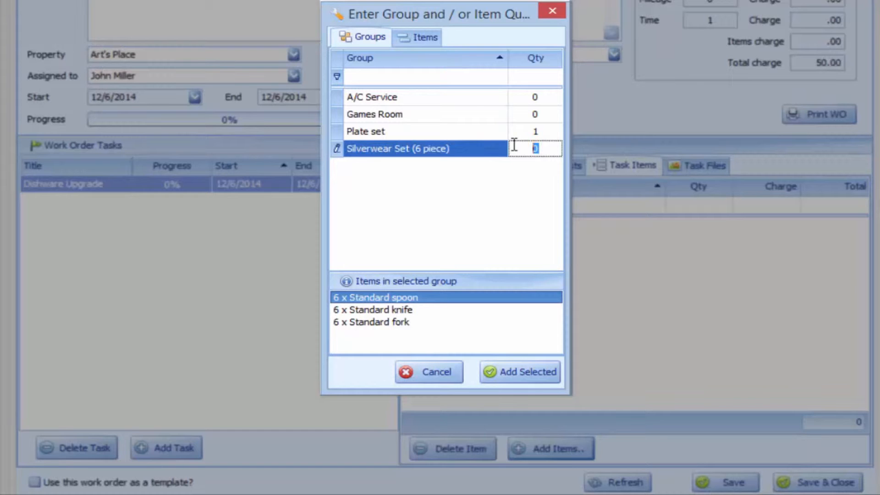
type("1")
left_click(521, 371)
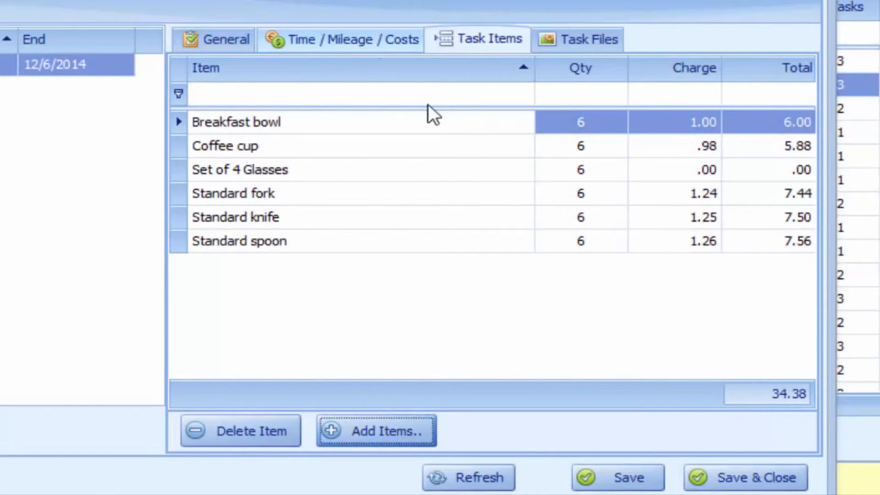
Start a file upload from Task Files, browse the Desktop Support folder, then cancel without attaching anything
left_click(588, 41)
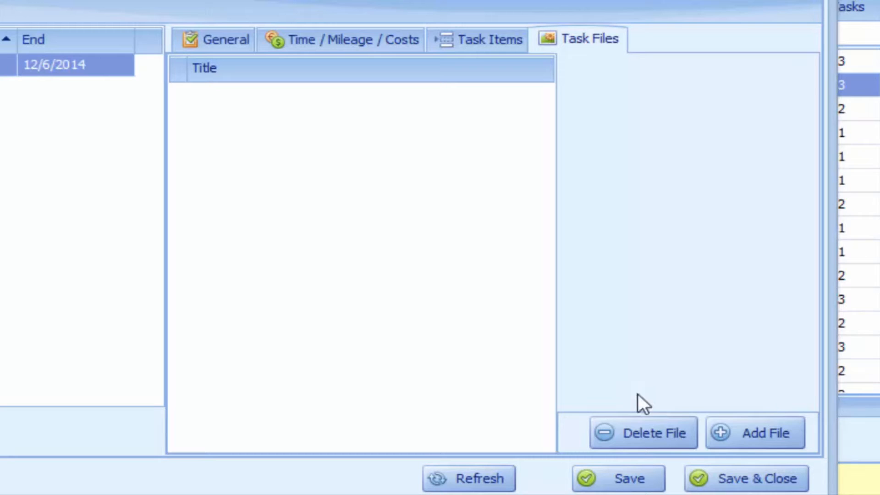
left_click(755, 441)
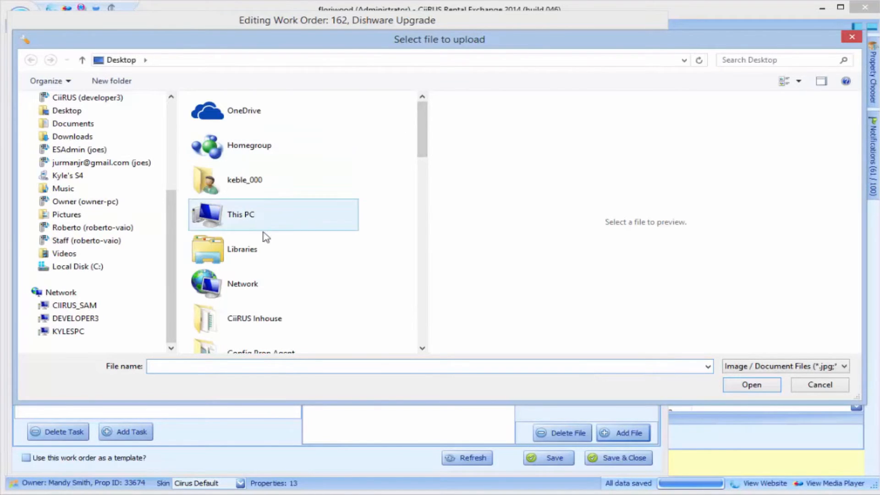
scroll(441, 178, "down", 1)
scroll(348, 232, "down", 5)
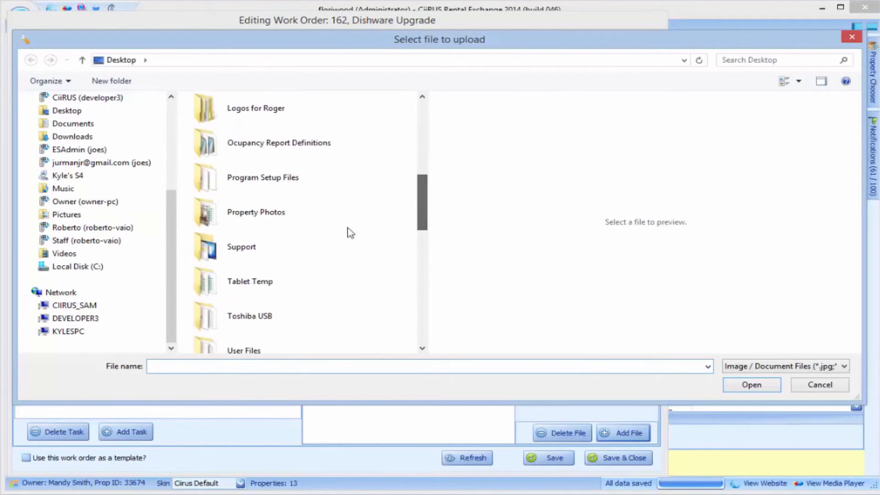
left_click(261, 246)
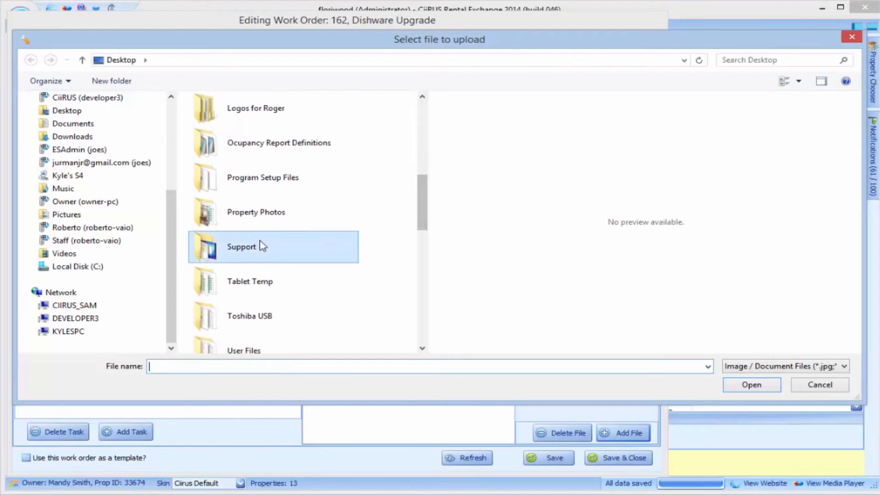
left_click(820, 386)
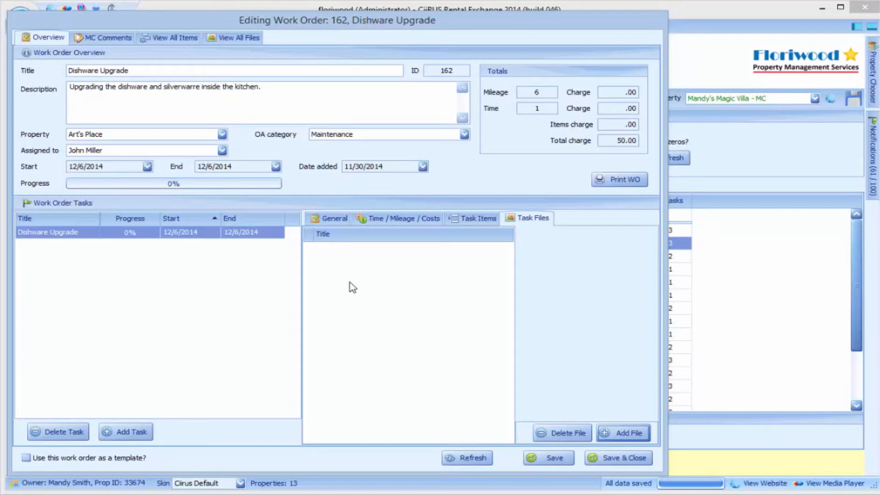
Save the work order, review all its items and files, and return to the overview
left_click(331, 219)
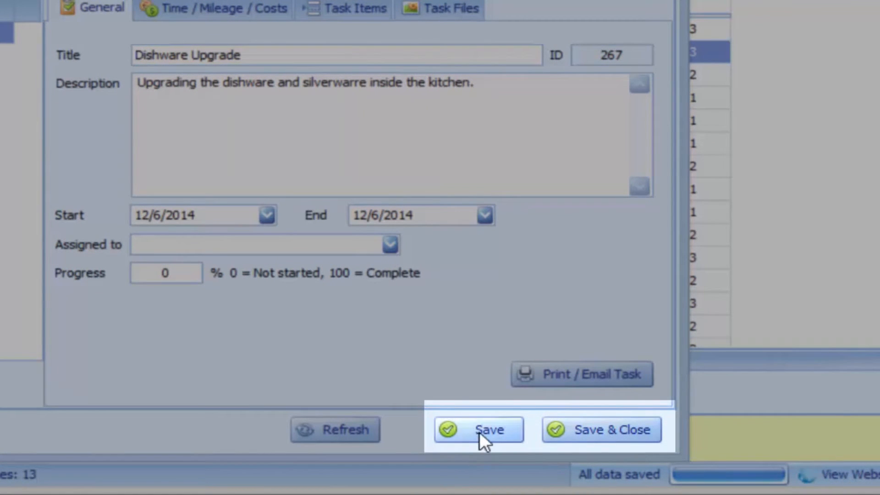
left_click(484, 431)
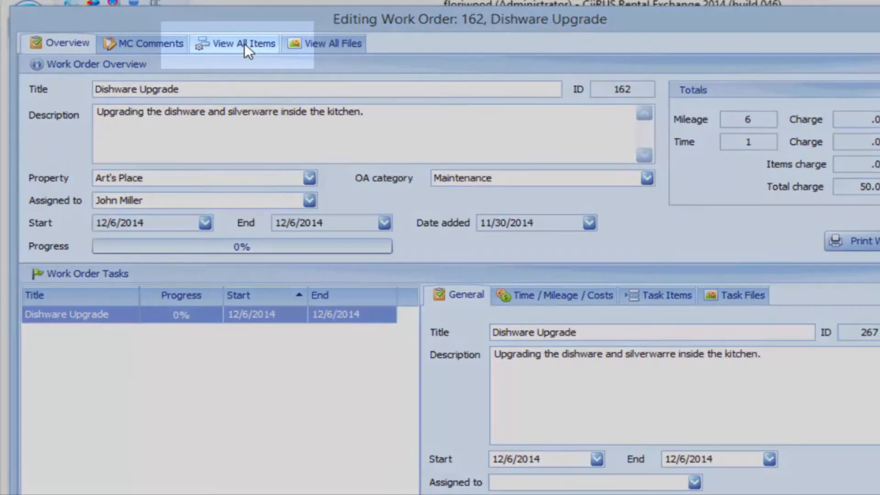
left_click(244, 43)
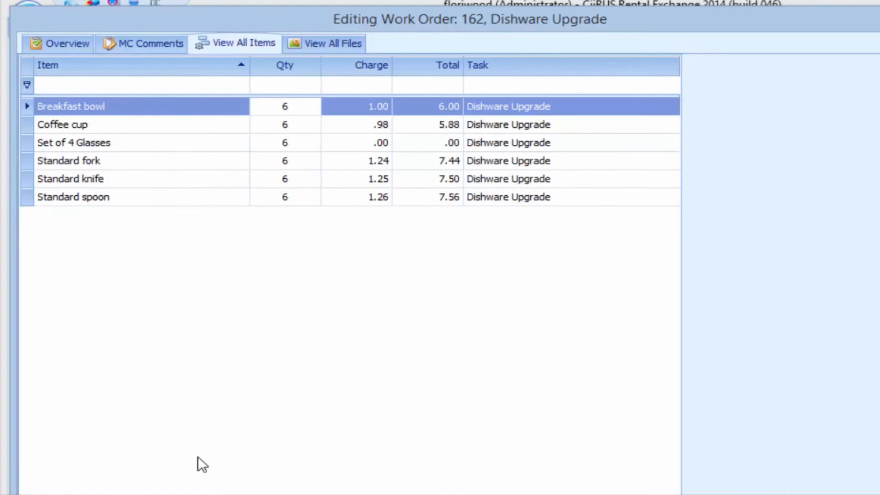
left_click(320, 41)
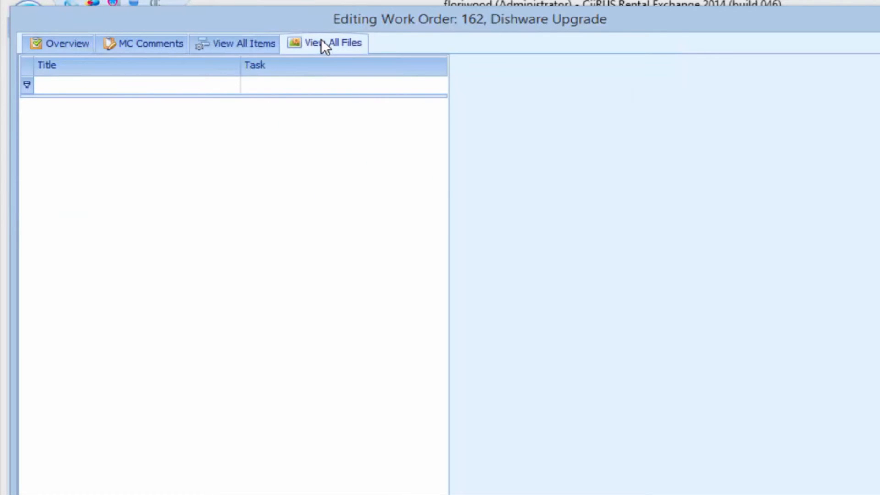
left_click(230, 42)
left_click(69, 44)
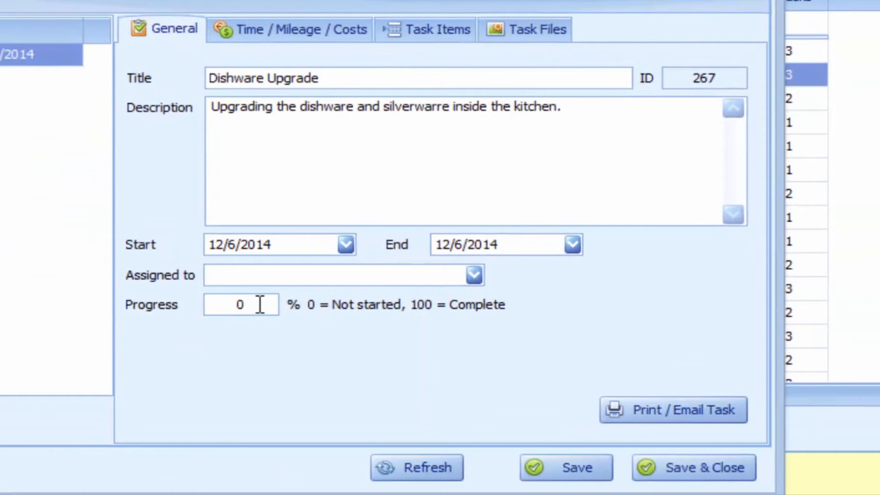
Set the Dishware Upgrade task progress to 100%, save it, and close the work order
left_click_drag(259, 303, 191, 304)
type("100")
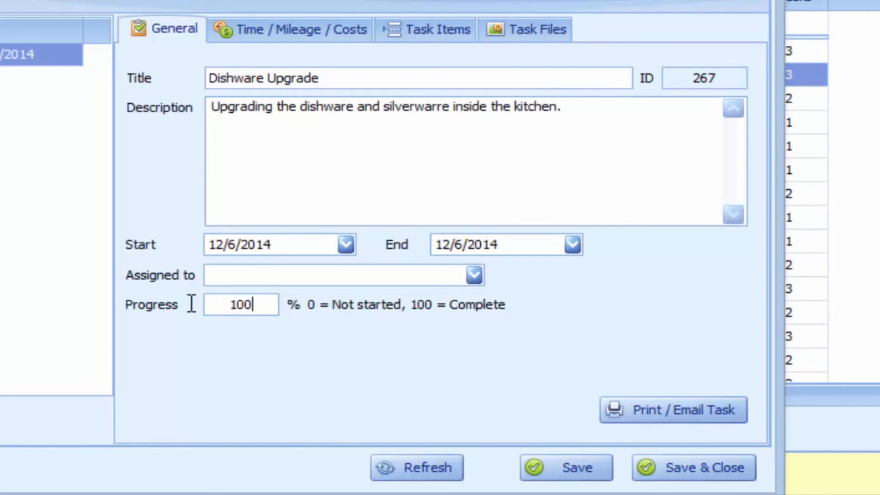
left_click(451, 465)
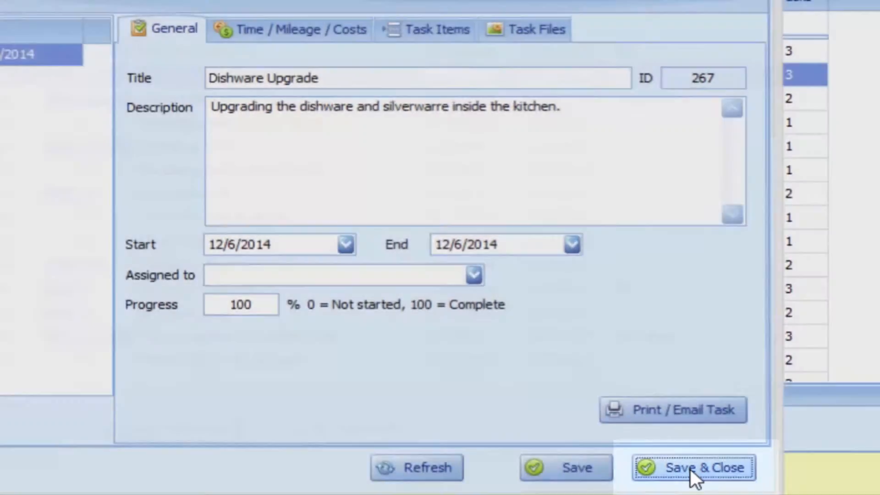
left_click(691, 468)
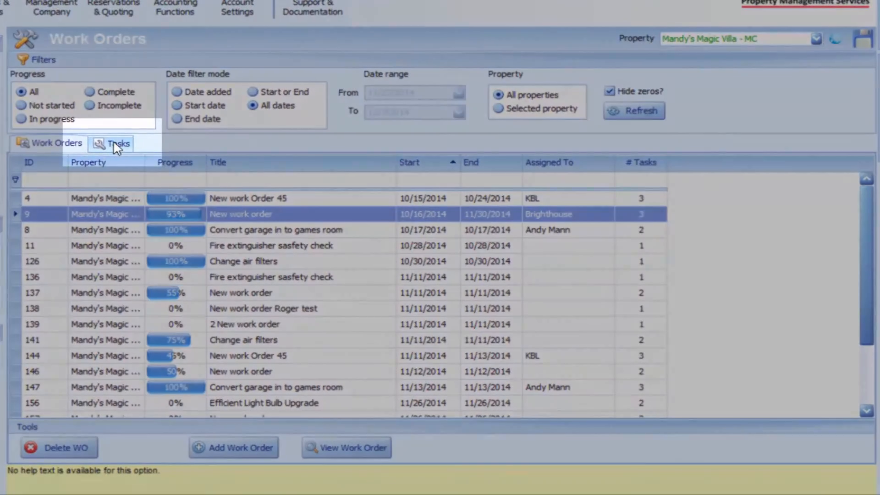
In the full task list, select the three 100% complete tasks and bring up Owner Account charging
left_click(115, 145)
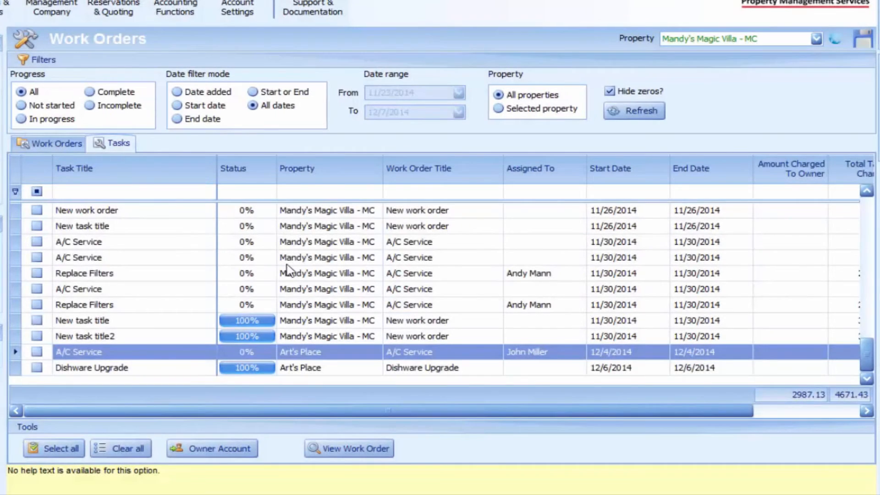
scroll(290, 274, "up", 4)
left_click_drag(867, 318, 871, 369)
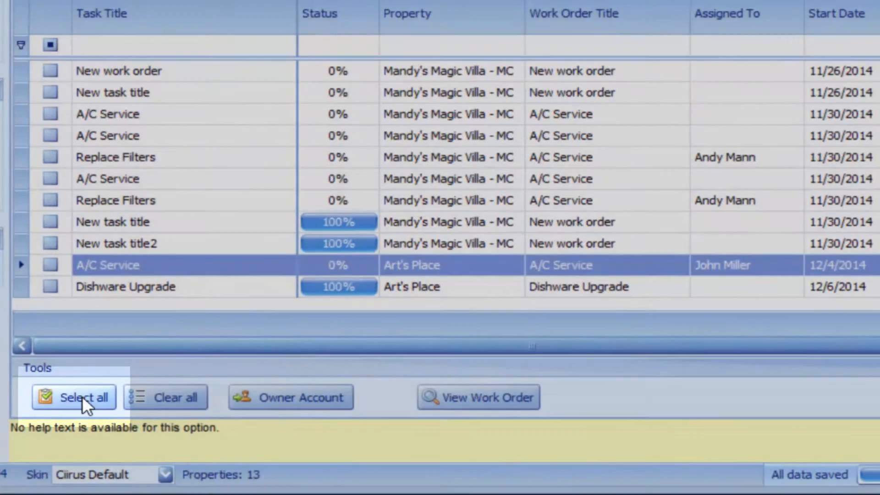
left_click(81, 396)
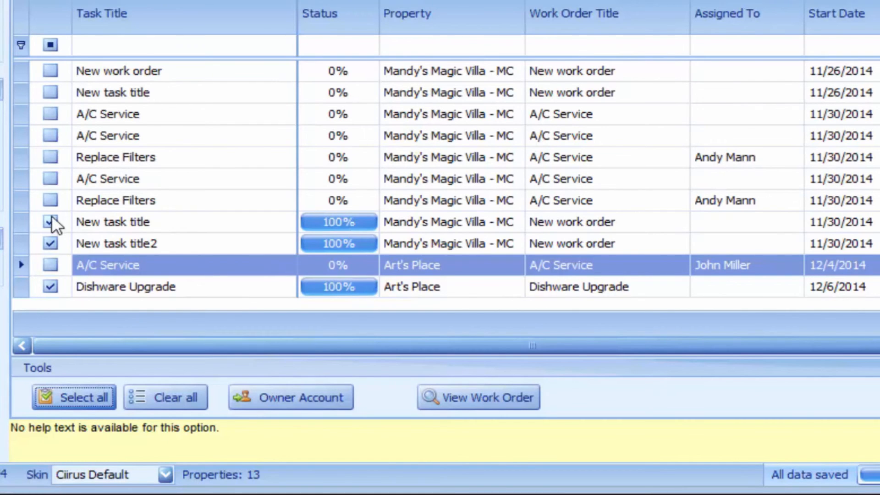
left_click(287, 399)
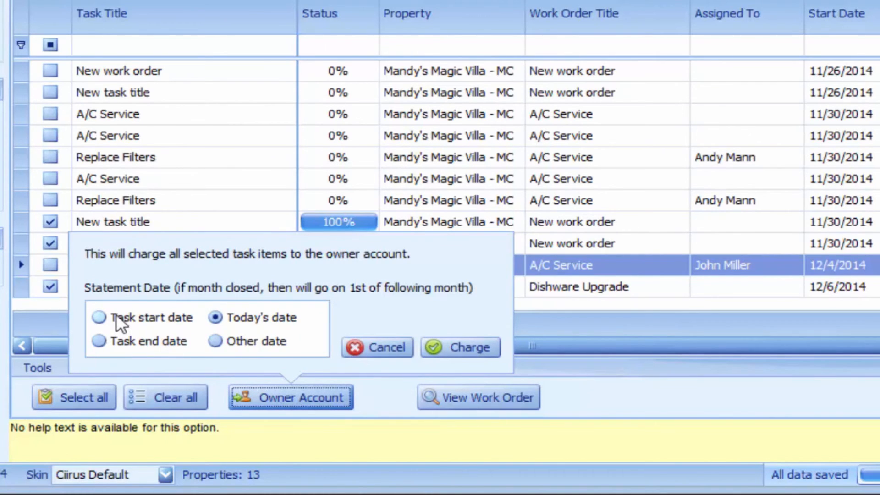
Charge the selected tasks to the owner account using the custom statement date 11/30/2014
left_click(221, 342)
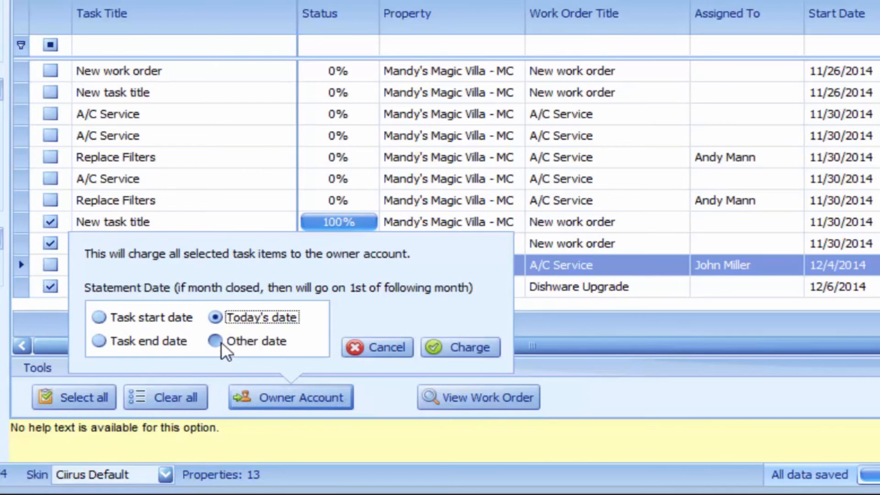
left_click(221, 342)
left_click(490, 309)
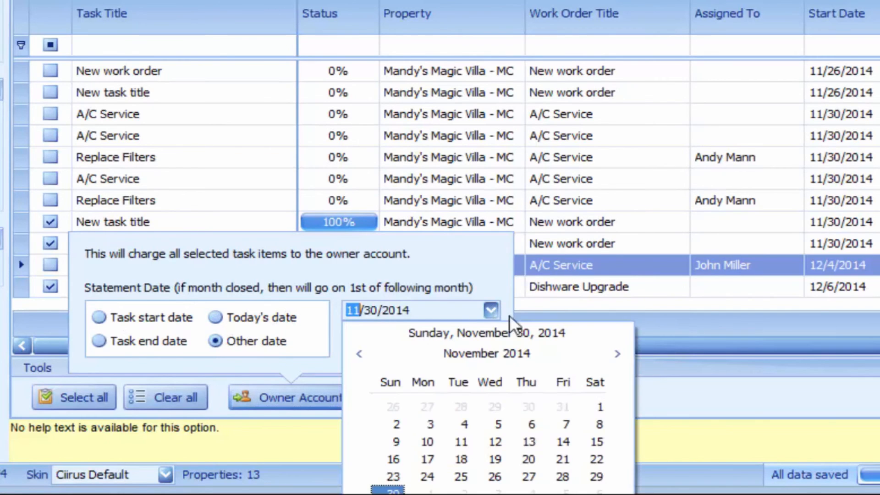
left_click(616, 354)
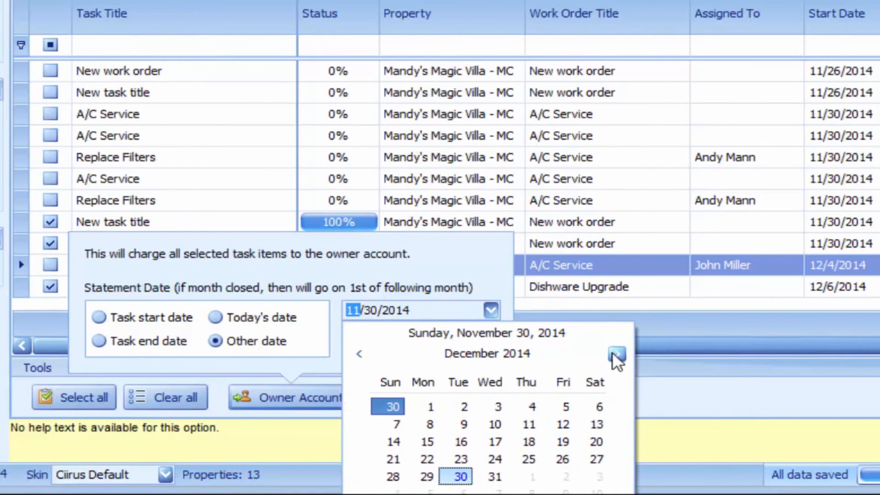
left_click(424, 404)
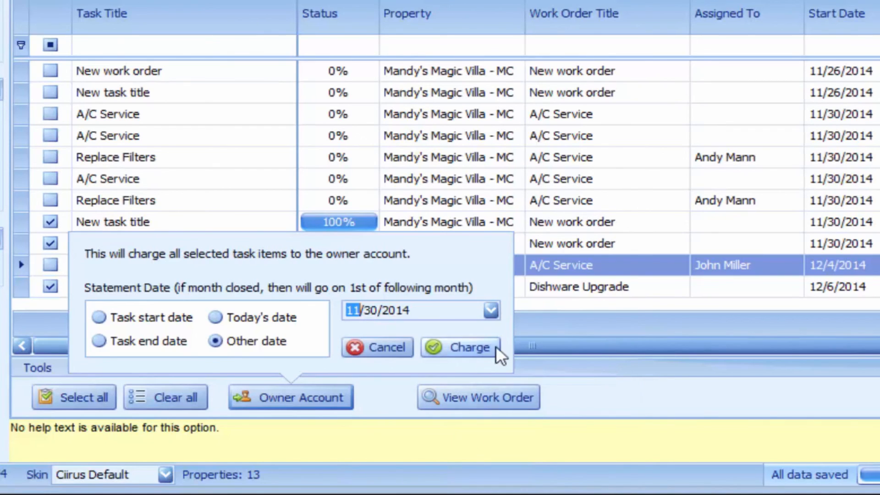
left_click(459, 347)
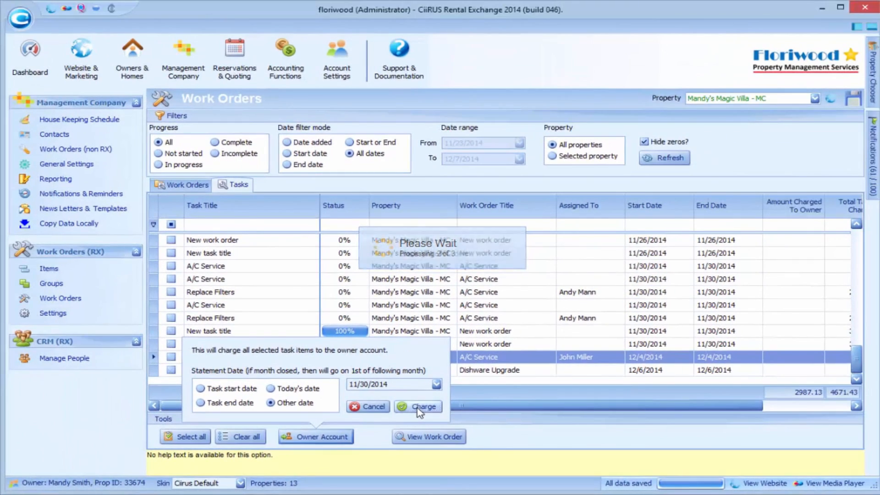
left_click_drag(397, 404, 339, 405)
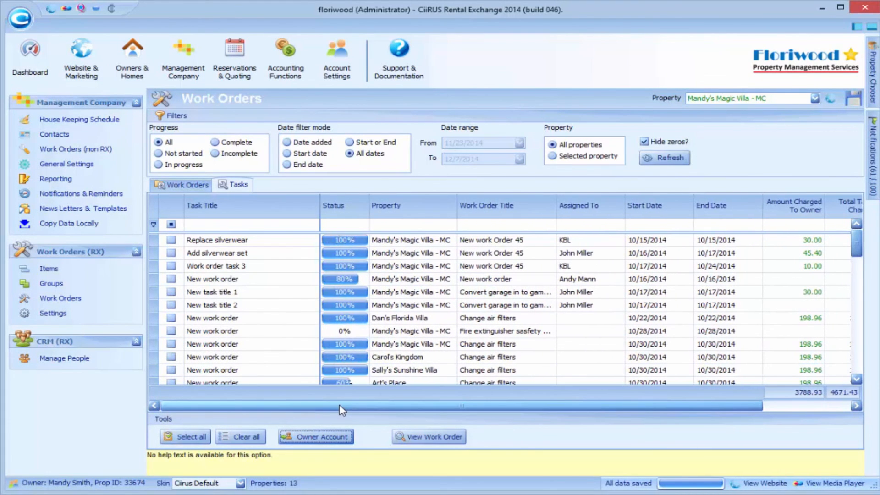